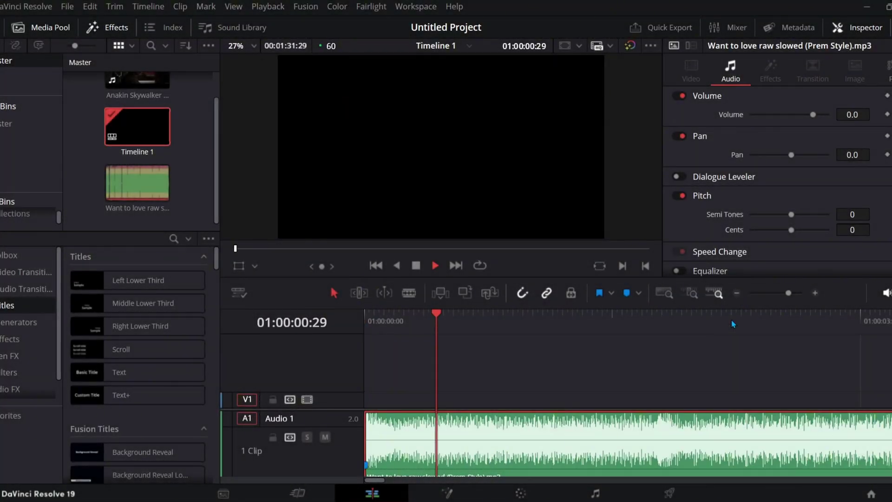
Play the song and drop beat markers with M at each waveform spike
{"action": "key", "text": "m"}
{"action": "key", "text": "m"}
{"action": "left_click", "coordinate": [733, 320]}
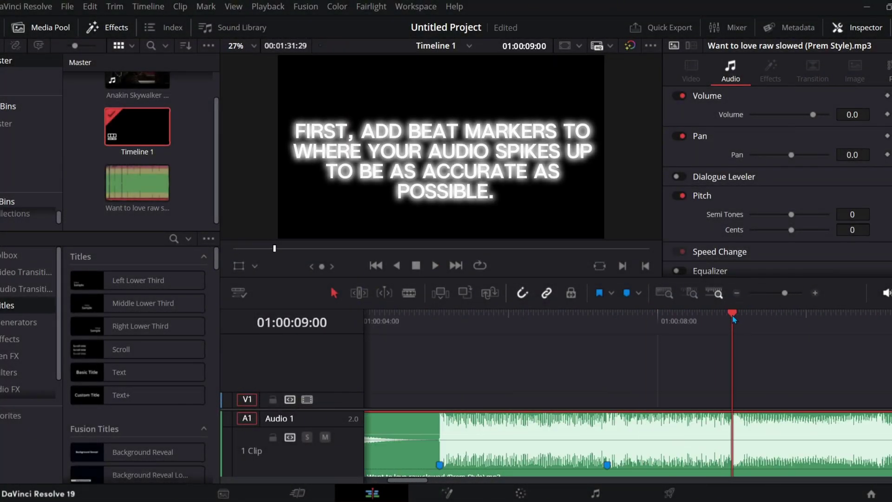
{"action": "key", "text": "space"}
{"action": "key", "text": "m"}
{"action": "key", "text": "m"}
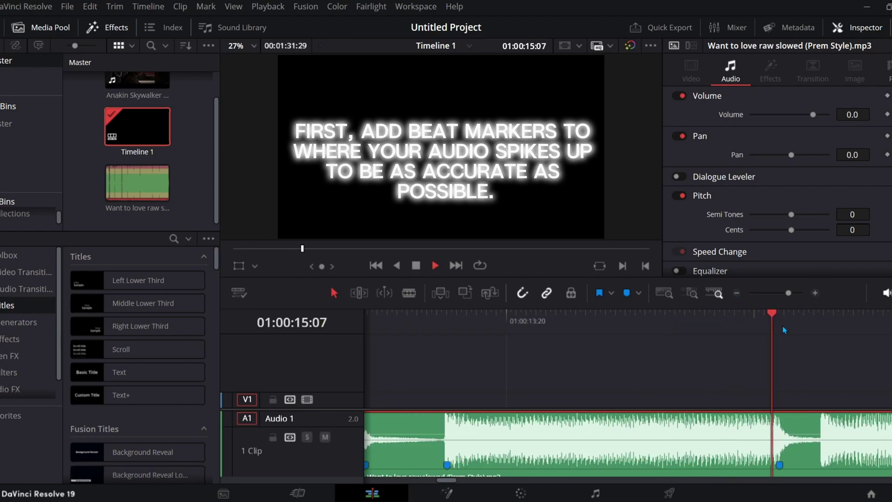
{"action": "key", "text": "m"}
{"action": "key", "text": "m"}
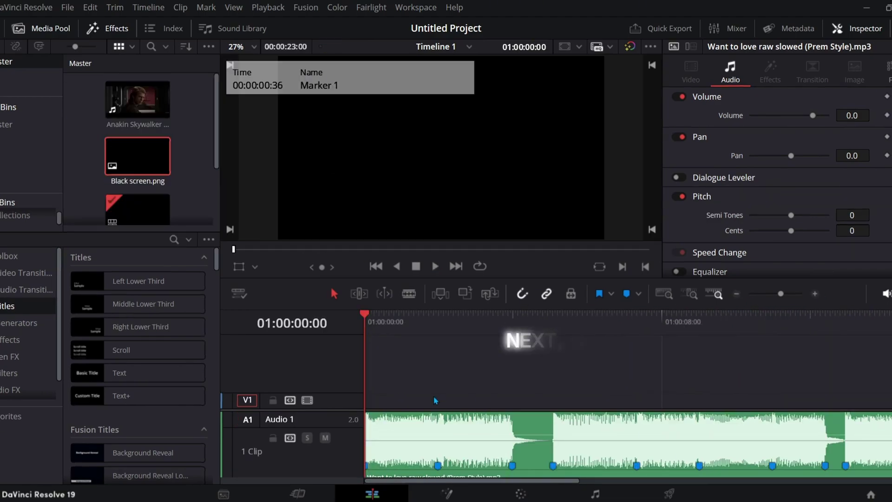
Place the Anakin clip on V1 and zoom the shot in to about 1.367
{"action": "left_click_drag", "start_coordinate": [137, 100], "coordinate": [367, 401]}
{"action": "left_click", "coordinate": [432, 218]}
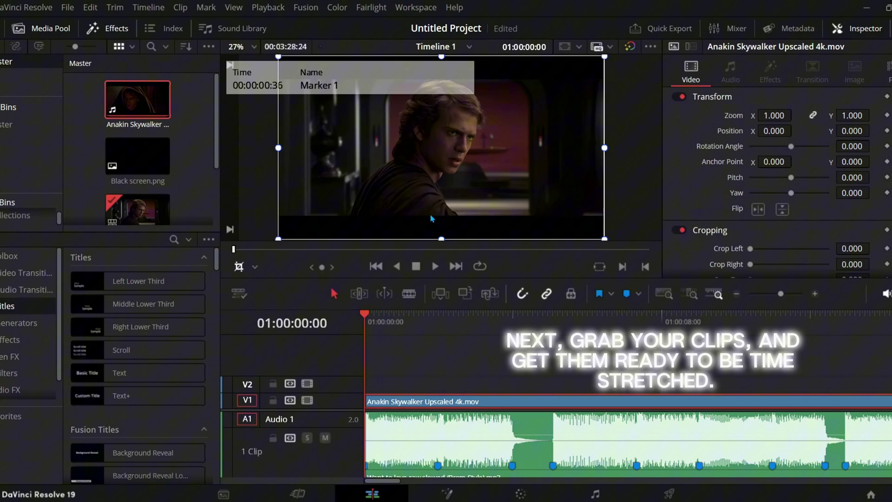
{"action": "left_click_drag", "start_coordinate": [441, 239], "coordinate": [442, 220]}
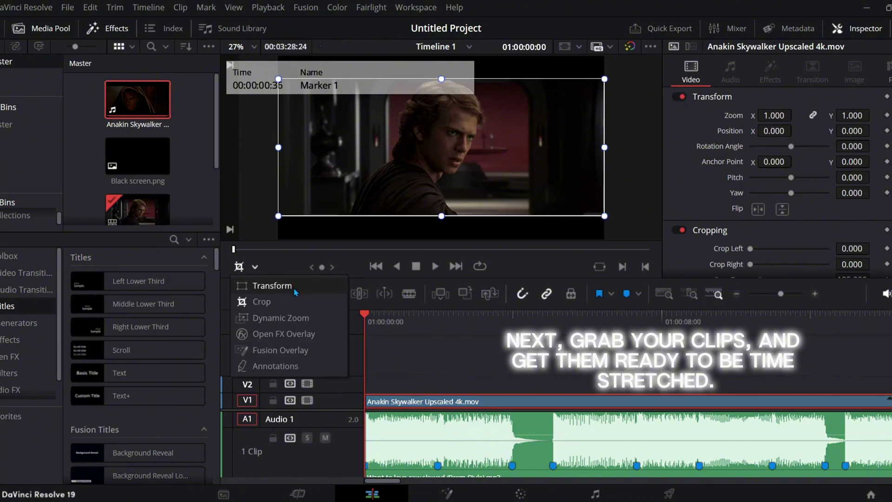
{"action": "left_click", "coordinate": [295, 286]}
{"action": "left_click_drag", "start_coordinate": [605, 79], "coordinate": [653, 51]}
Blade the Anakin clip at the first beat, add markers, and fit Black screen.png into the gap
{"action": "key", "text": "space"}
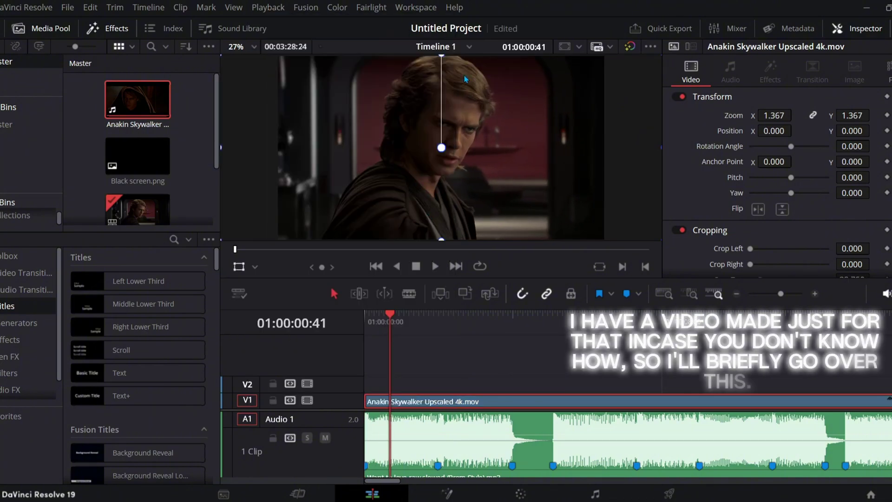
{"action": "key", "text": "space"}
{"action": "key", "text": "ctrl+b"}
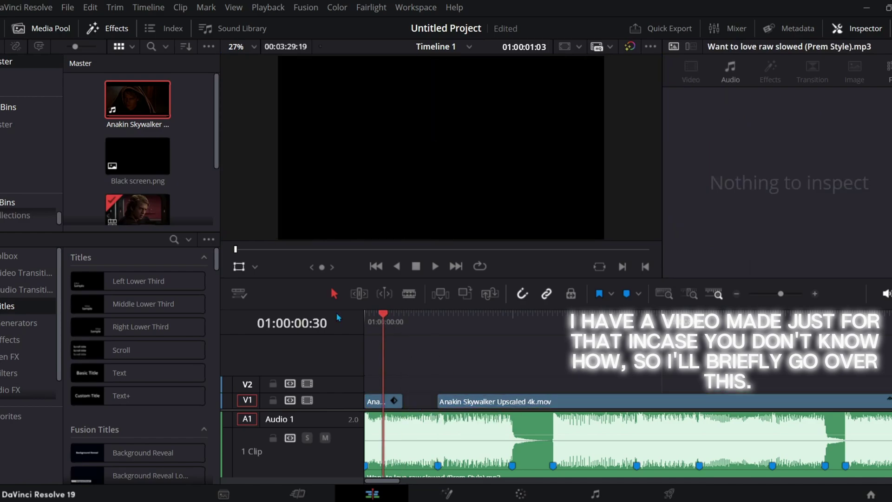
{"action": "key", "text": "m"}
{"action": "left_click_drag", "start_coordinate": [383, 321], "coordinate": [438, 320]}
{"action": "key", "text": "m"}
{"action": "left_click_drag", "start_coordinate": [137, 155], "coordinate": [430, 381]}
{"action": "left_click_drag", "start_coordinate": [598, 381], "coordinate": [374, 401]}
Combine the opening section and black screen into a compound clip named 'Clip 1'
{"action": "left_click", "coordinate": [410, 318]}
{"action": "right_click", "coordinate": [421, 401]}
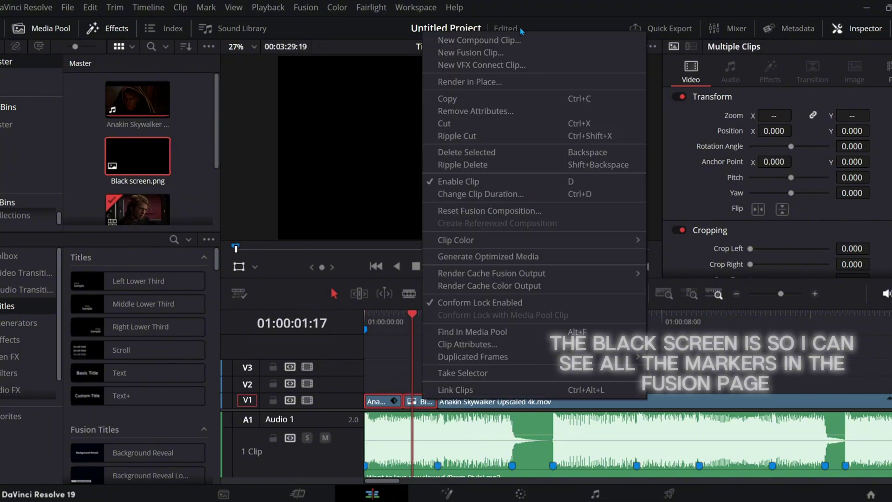
{"action": "left_click", "coordinate": [525, 40]}
{"action": "type", "text": "Clip 1"}
{"action": "key", "text": "Return"}
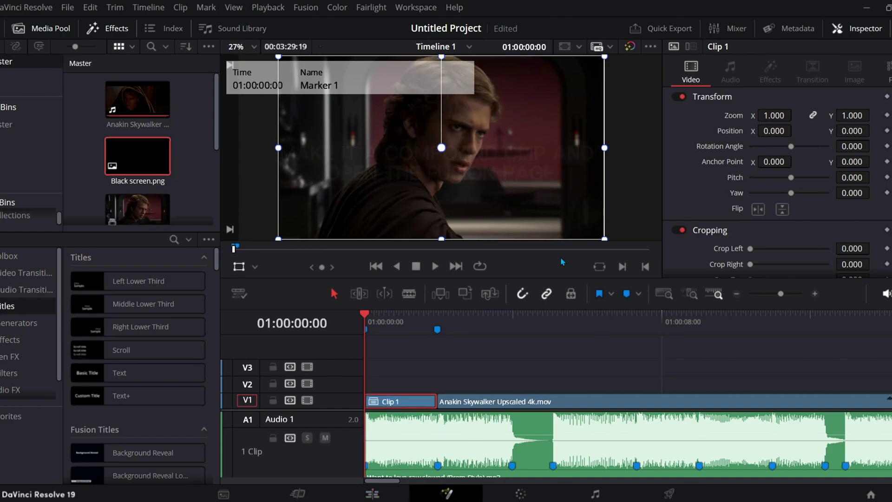
Add a TimeStretcher node in Fusion and keyframe Source Time to 62 at frame 62
{"action": "key", "text": "shift+space"}
{"action": "type", "text": "tst"}
{"action": "key", "text": "Return"}
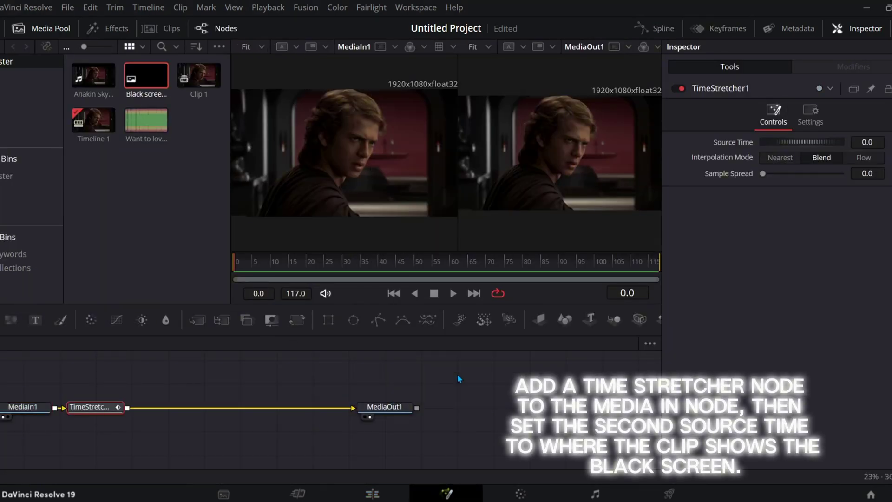
{"action": "left_click", "coordinate": [471, 271]}
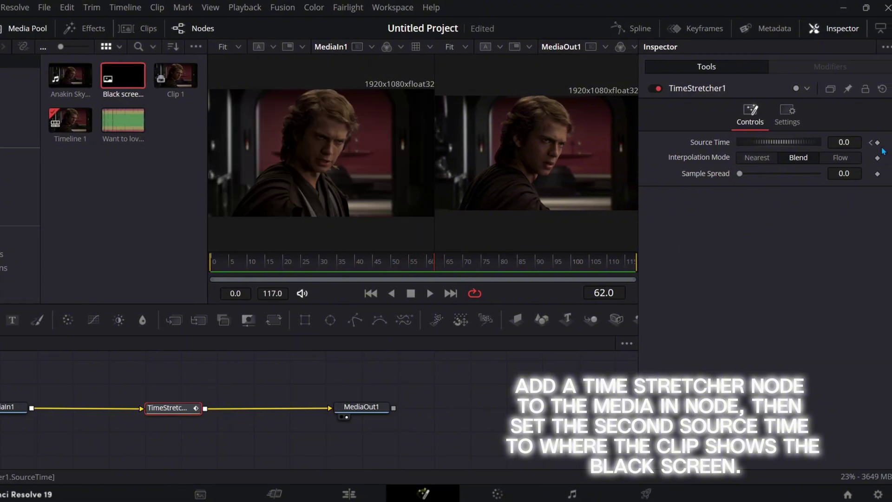
{"action": "left_click", "coordinate": [844, 142]}
{"action": "type", "text": "62"}
{"action": "key", "text": "Return"}
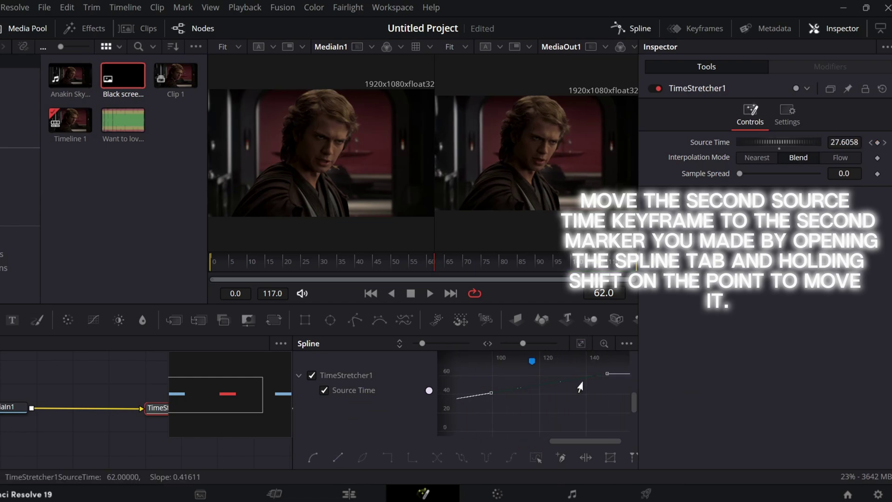
Align the Source Time keyframe with the second marker and ease the curve into a stronger ramp
{"action": "left_click_drag", "start_coordinate": [580, 387], "coordinate": [532, 386]}
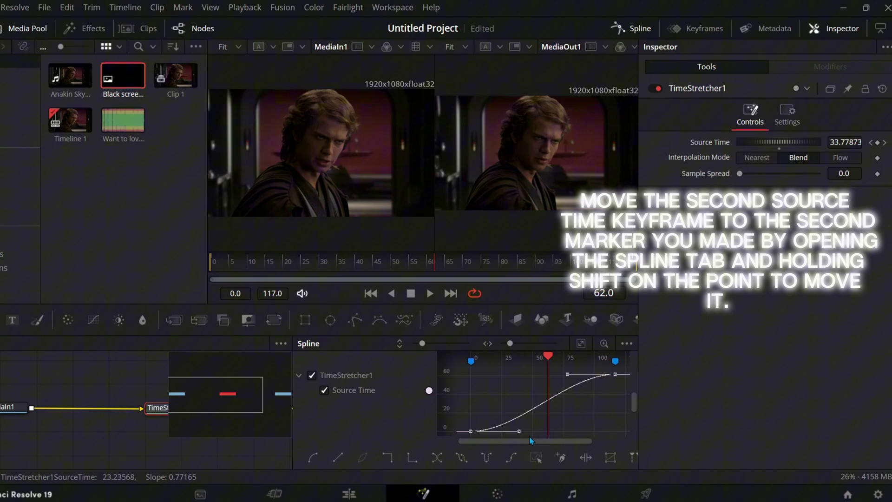
{"action": "left_click_drag", "start_coordinate": [615, 374], "coordinate": [568, 382]}
{"action": "left_click_drag", "start_coordinate": [571, 416], "coordinate": [579, 419]}
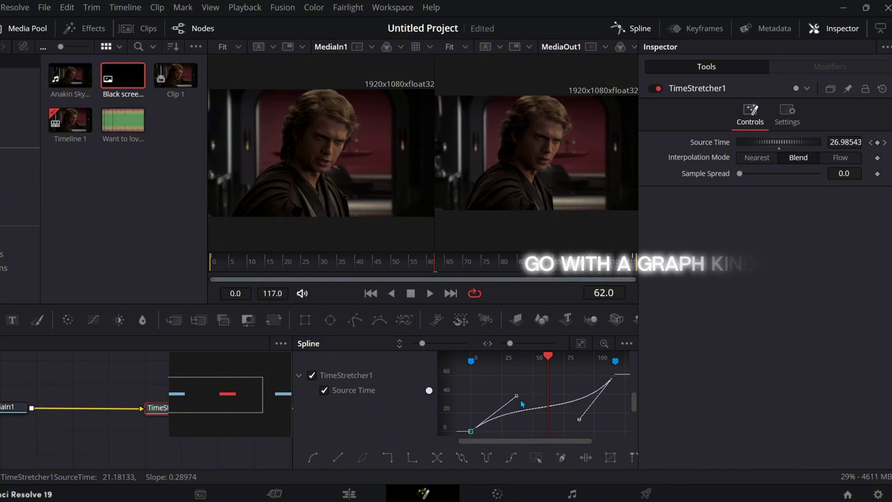
{"action": "key", "text": "space"}
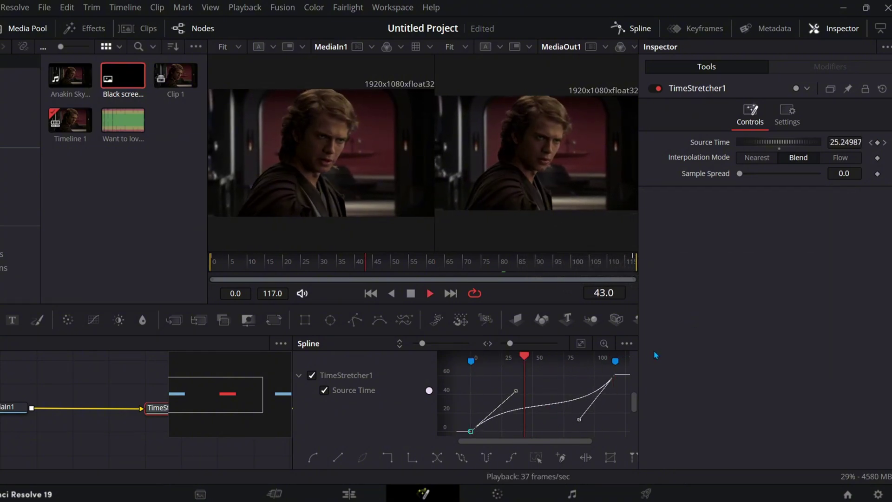
{"action": "left_click", "coordinate": [635, 28]}
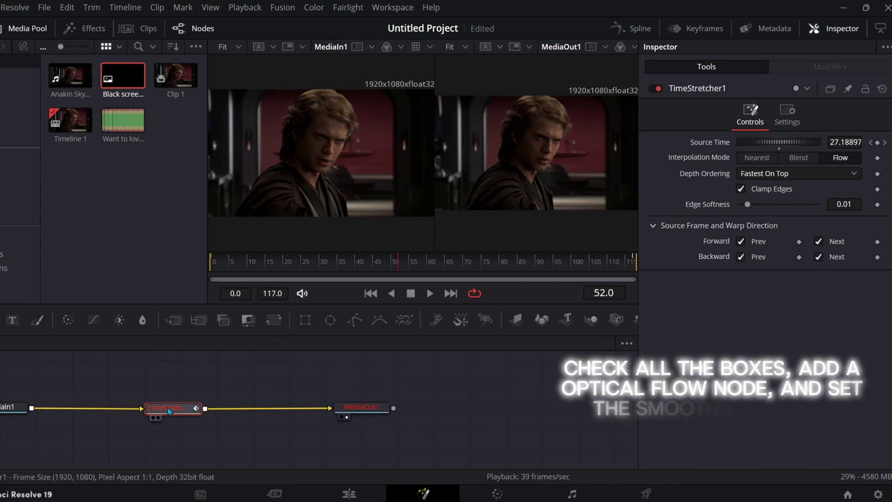
Add an OpticalFlow node after MediaIn1 with smoothness 50 and return to the Edit page
{"action": "left_click", "coordinate": [14, 407]}
{"action": "key", "text": "shift+space"}
{"action": "type", "text": "of"}
{"action": "key", "text": "Return"}
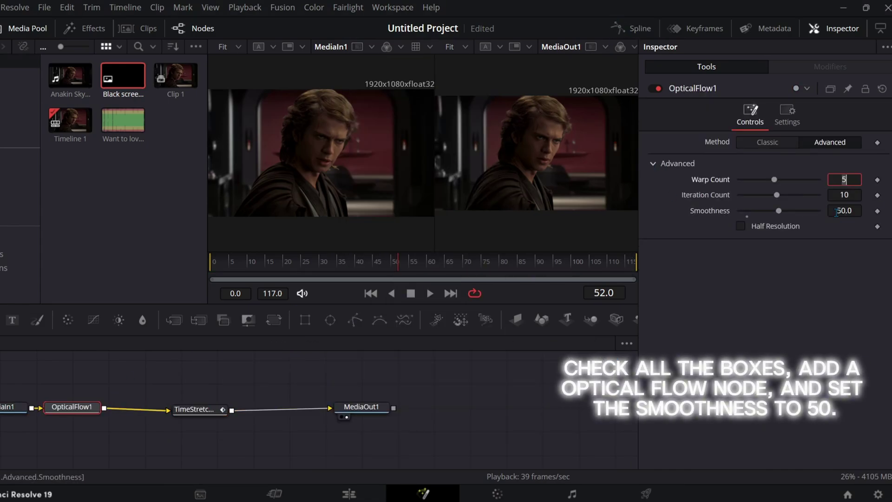
{"action": "key", "text": "shift+4"}
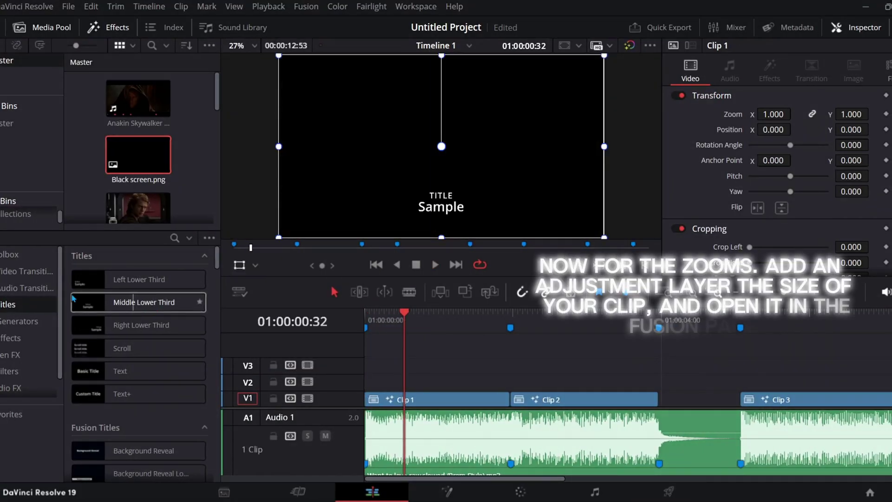
Add an Adjustment Clip on V2, trim it at the second marker, and open it in Fusion
{"action": "left_click", "coordinate": [10, 337]}
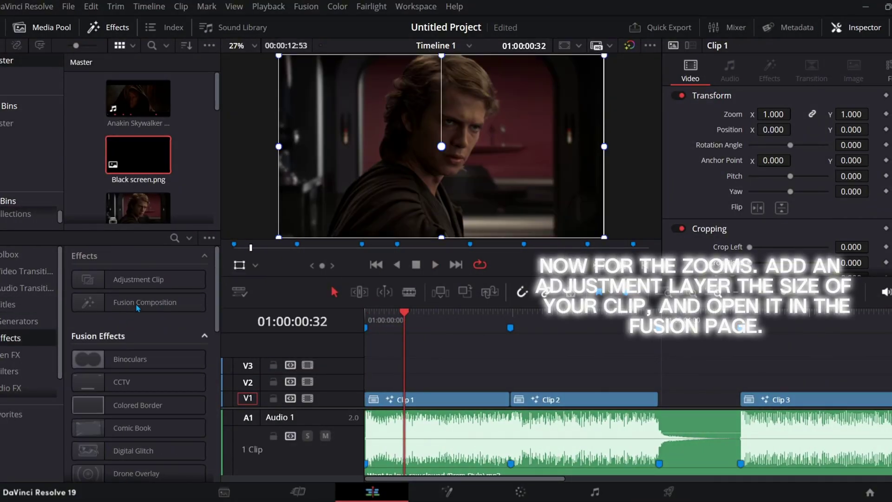
{"action": "left_click_drag", "start_coordinate": [138, 279], "coordinate": [390, 382]}
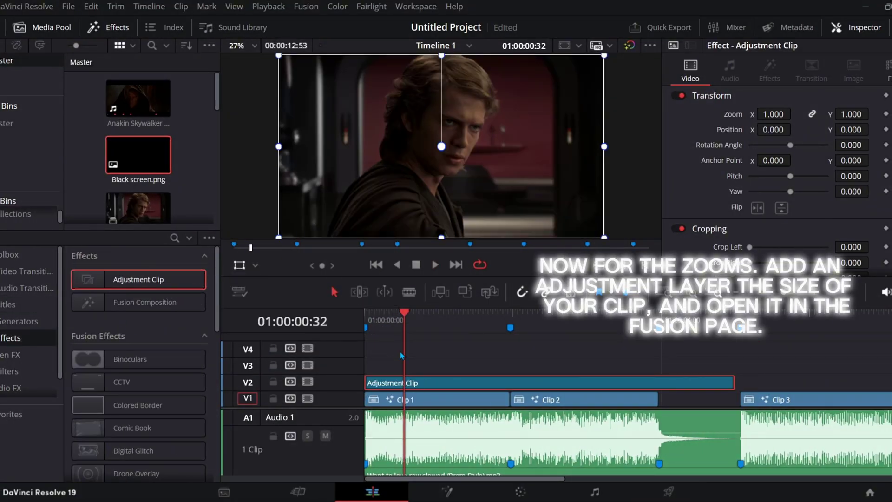
{"action": "left_click", "coordinate": [506, 329]}
{"action": "key", "text": "ctrl+b"}
{"action": "key", "text": "Delete"}
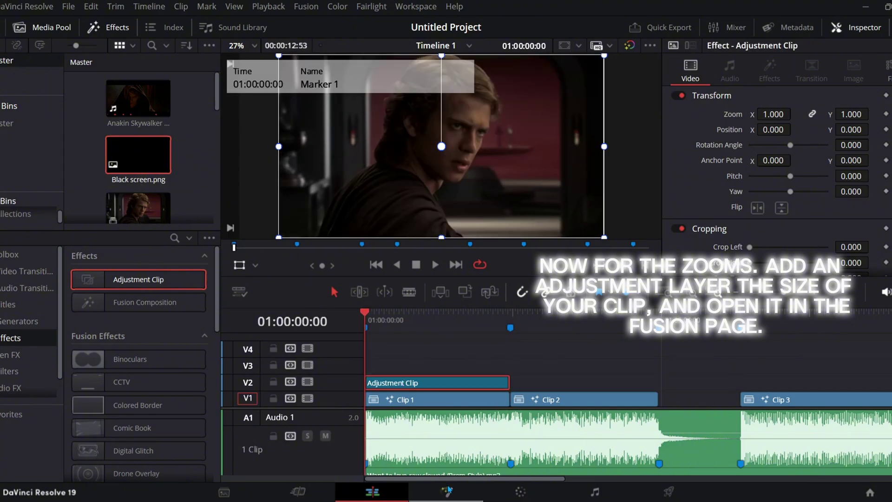
{"action": "key", "text": "shift+5"}
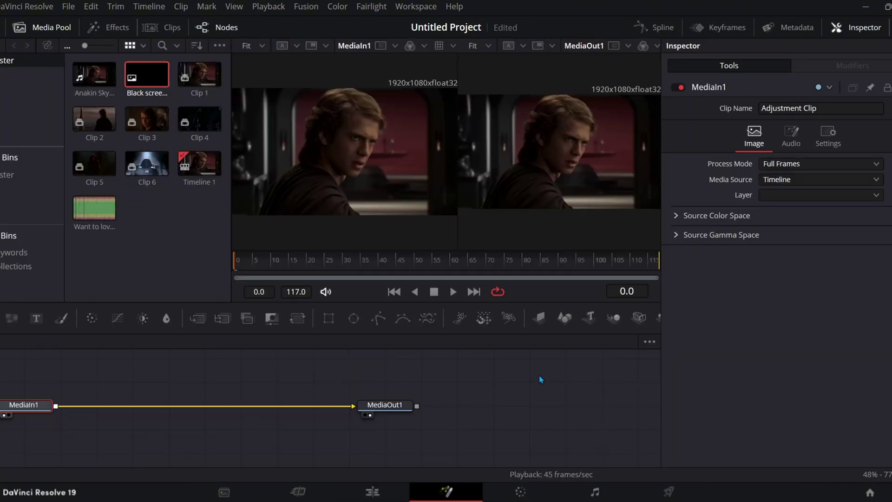
Add a plain Transform node after MediaIn1 in the adjustment clip
{"action": "key", "text": "shift+space"}
{"action": "type", "text": "t"}
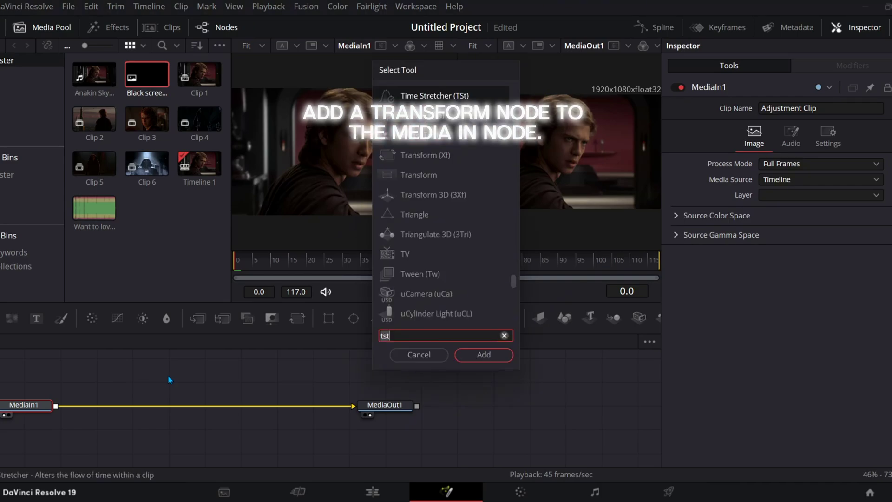
{"action": "type", "text": "ransform"}
{"action": "key", "text": "Down"}
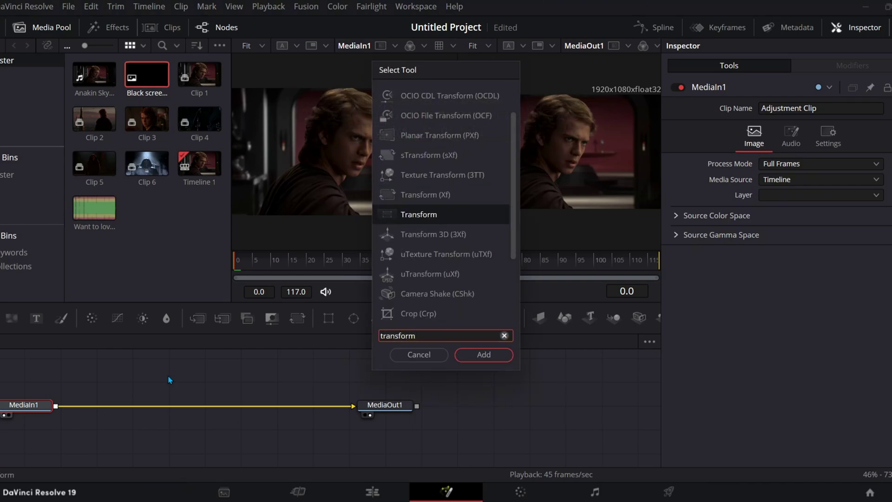
{"action": "key", "text": "Return"}
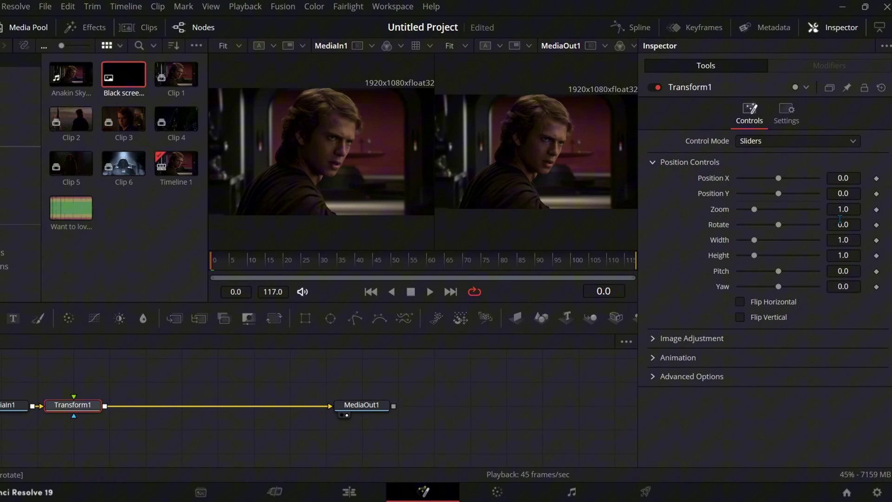
Keyframe the Transform Zoom from 1.0 up to 1.2 at the clip's end
{"action": "left_click", "coordinate": [877, 209]}
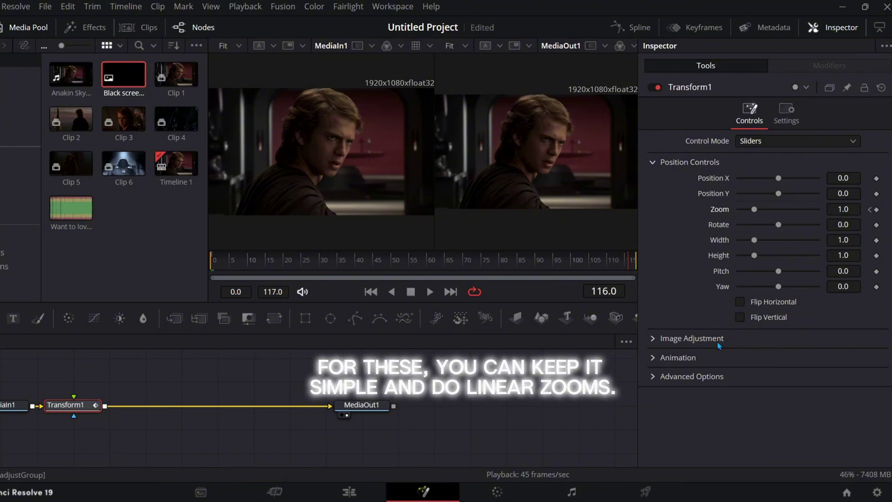
{"action": "key", "text": "Right"}
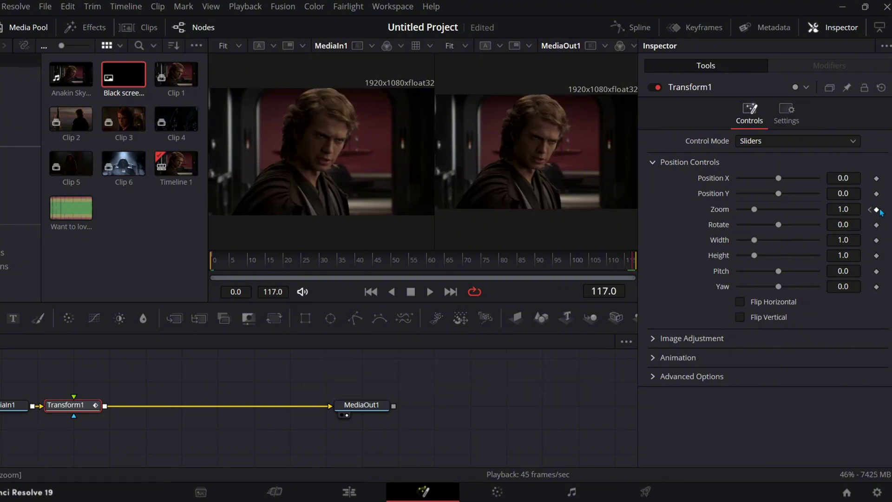
{"action": "left_click", "coordinate": [850, 212]}
{"action": "type", "text": "1.2"}
{"action": "key", "text": "Tab"}
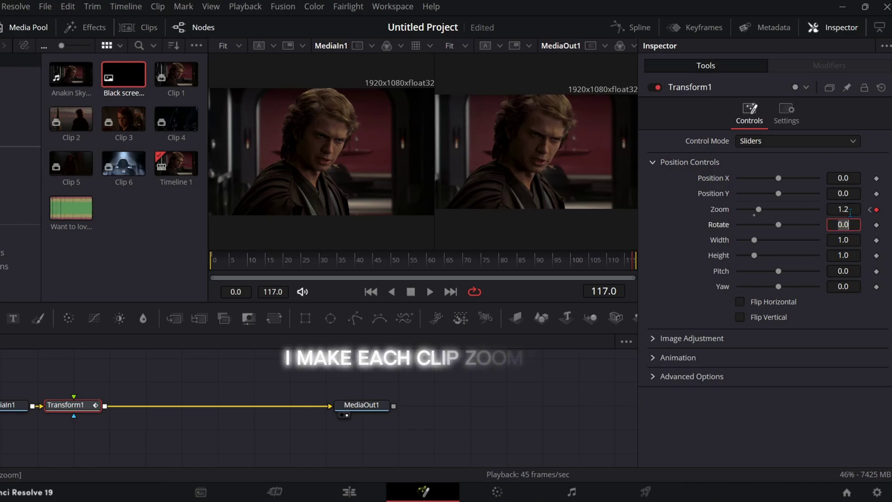
{"action": "key", "text": "Right"}
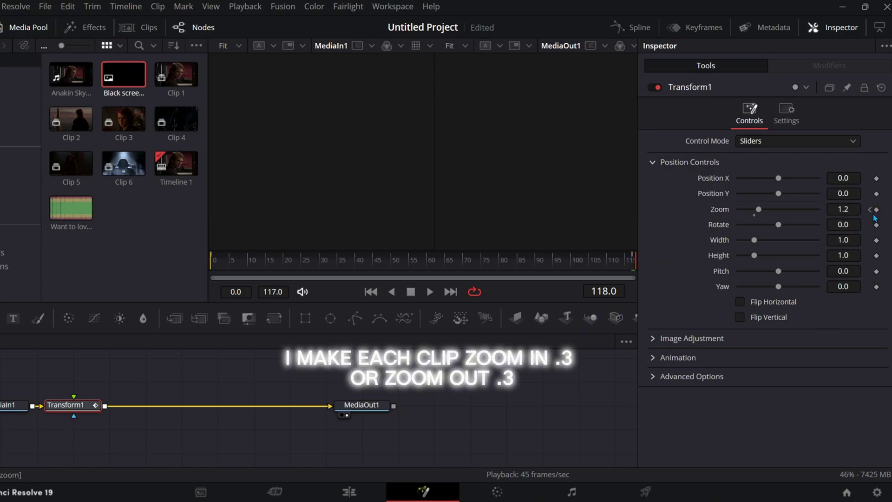
{"action": "key", "text": "Left"}
{"action": "key", "text": "Left"}
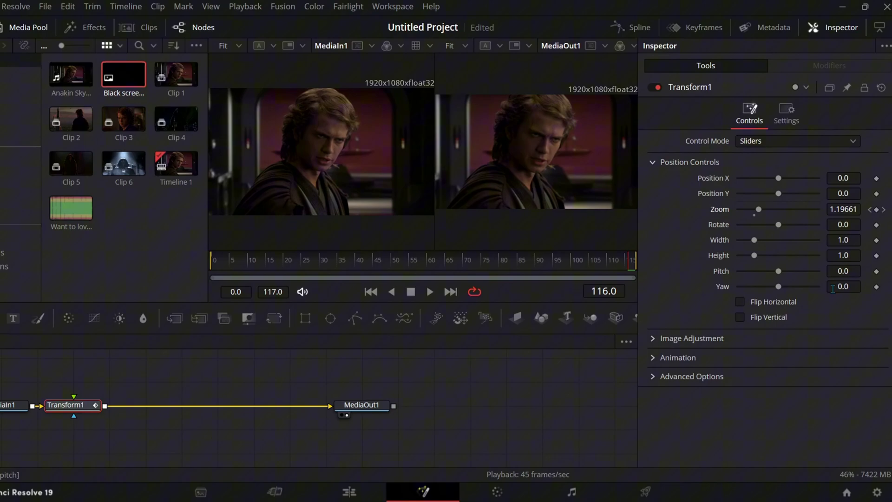
Play back the zoom edit, then add another adjustment clip above Clip 2 at the second marker
{"action": "left_click", "coordinate": [347, 491]}
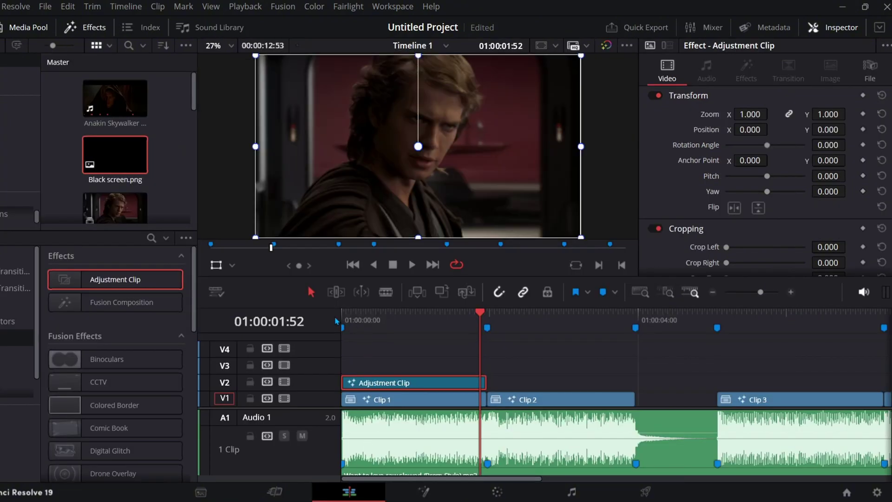
{"action": "left_click", "coordinate": [343, 320]}
{"action": "key", "text": "space"}
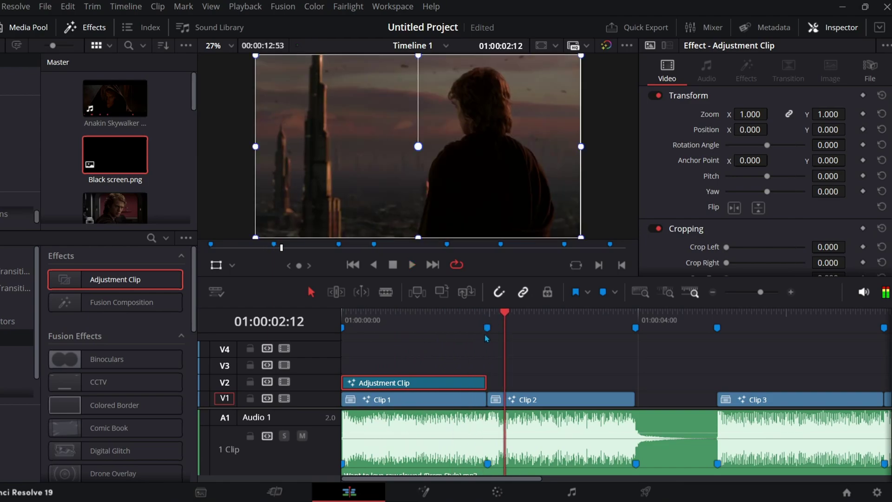
{"action": "left_click", "coordinate": [490, 318]}
{"action": "left_click_drag", "start_coordinate": [122, 283], "coordinate": [516, 382]}
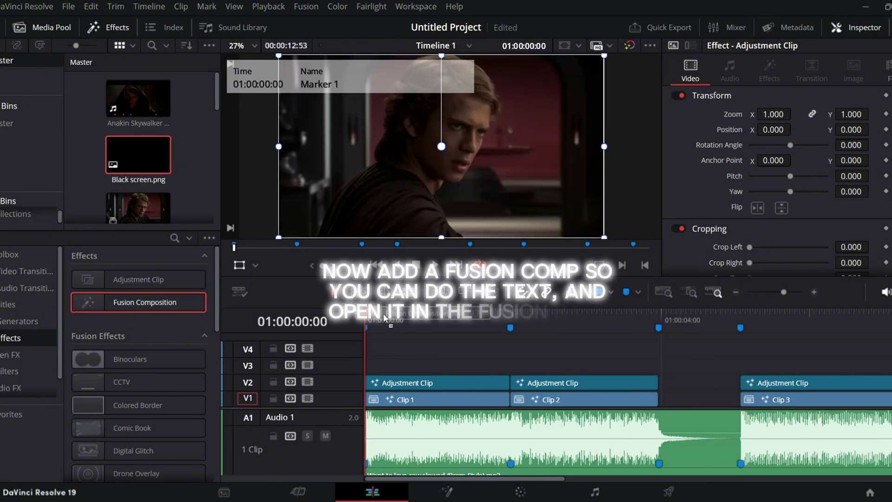
Add a Fusion Composition with a Text+ node wired to MediaOut reading 'ANAKIN'
{"action": "left_click_drag", "start_coordinate": [384, 319], "coordinate": [385, 366]}
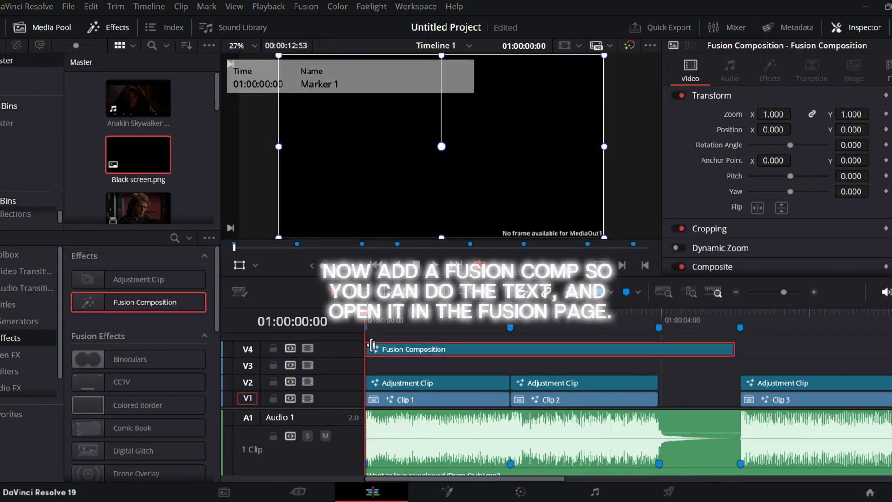
{"action": "left_click", "coordinate": [506, 331]}
{"action": "left_click_drag", "start_coordinate": [506, 331], "coordinate": [506, 353]}
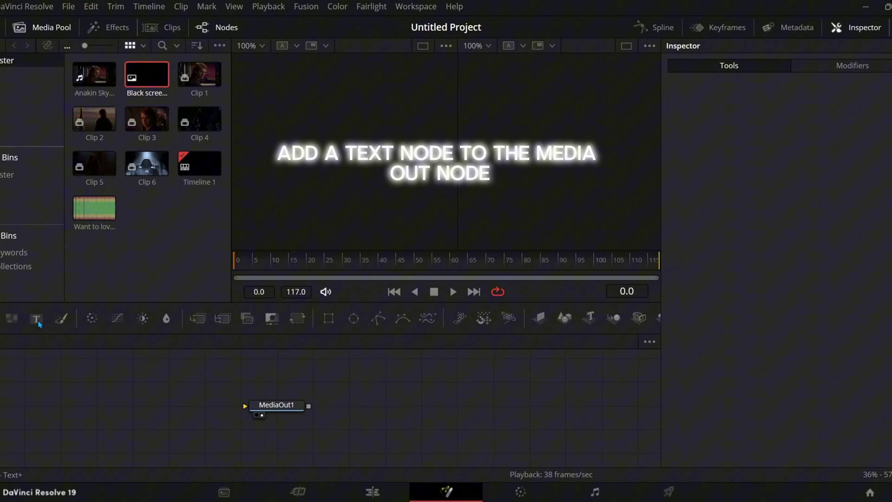
{"action": "left_click", "coordinate": [38, 322]}
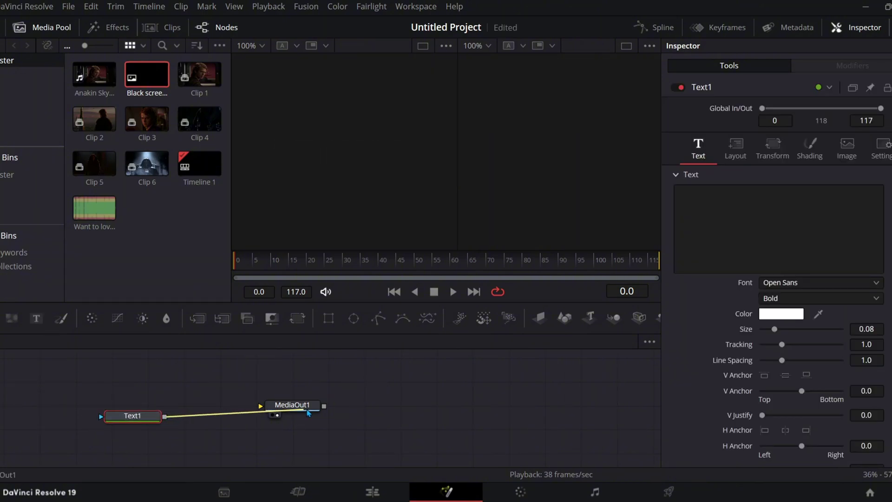
{"action": "left_click_drag", "start_coordinate": [308, 412], "coordinate": [310, 414]}
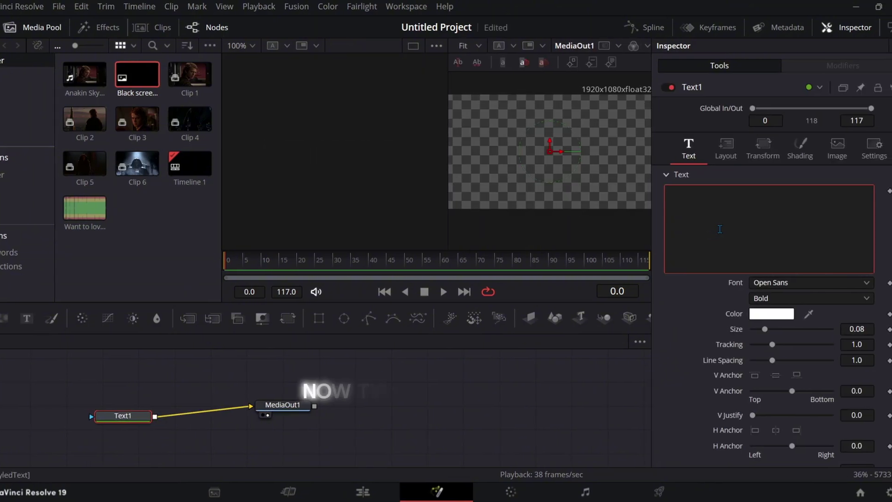
{"action": "type", "text": "ANAKIN"}
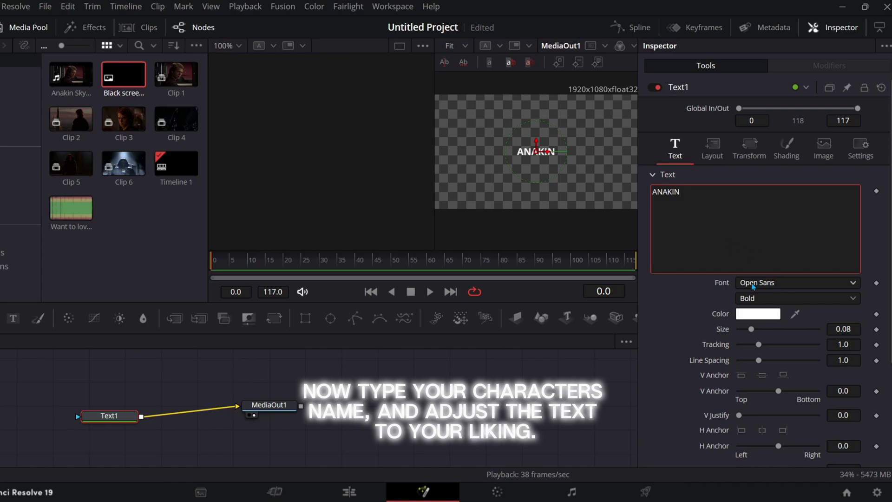
Set the ANAKIN text to NSimSun at size 0.3858, stretched taller and nudged down
{"action": "left_click", "coordinate": [753, 284]}
{"action": "left_click", "coordinate": [770, 149]}
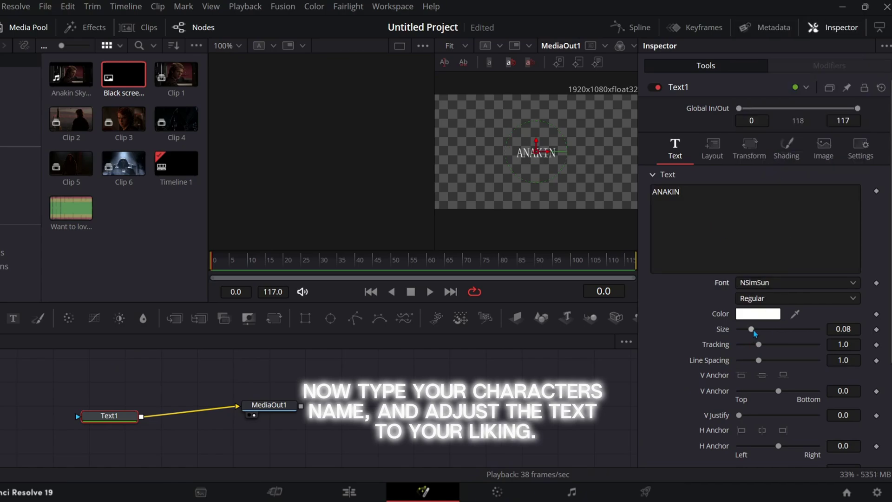
{"action": "left_click_drag", "start_coordinate": [800, 334], "coordinate": [804, 333]}
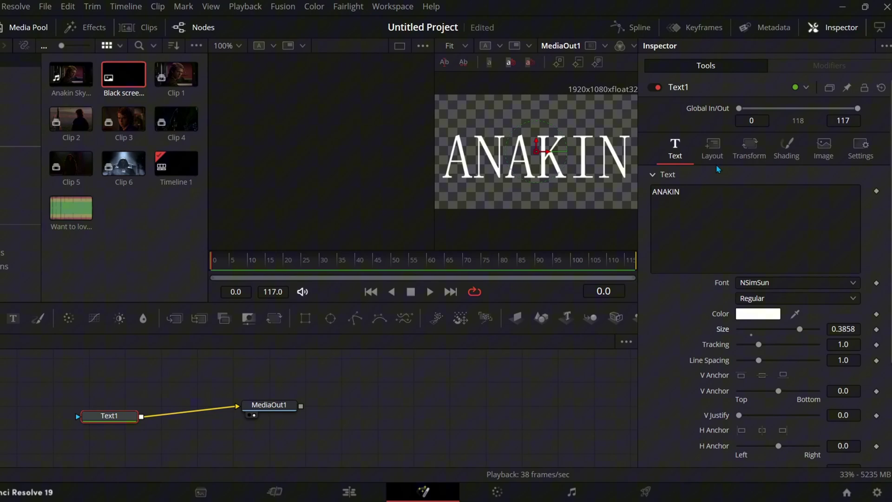
{"action": "left_click", "coordinate": [749, 149]}
{"action": "left_click_drag", "start_coordinate": [755, 427], "coordinate": [774, 430]}
{"action": "left_click_drag", "start_coordinate": [843, 222], "coordinate": [841, 225]}
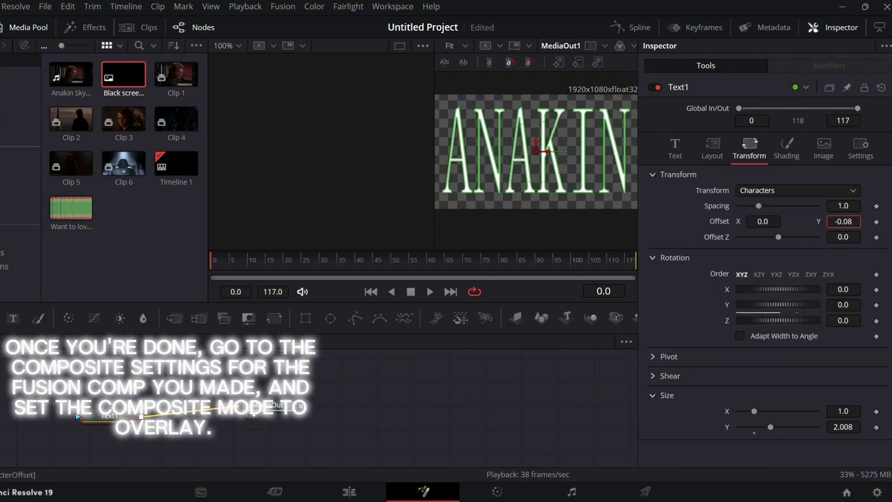
Set the ANAKIN title's Composite Mode to Overlay in the Inspector
{"action": "left_click", "coordinate": [370, 487]}
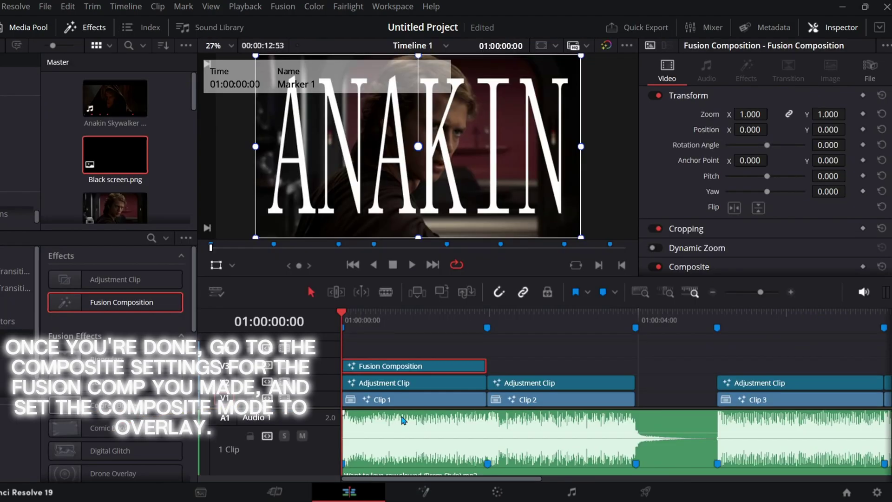
{"action": "scroll", "coordinate": [721, 199], "scroll_direction": "down", "scroll_amount": 3}
{"action": "left_click", "coordinate": [752, 211]}
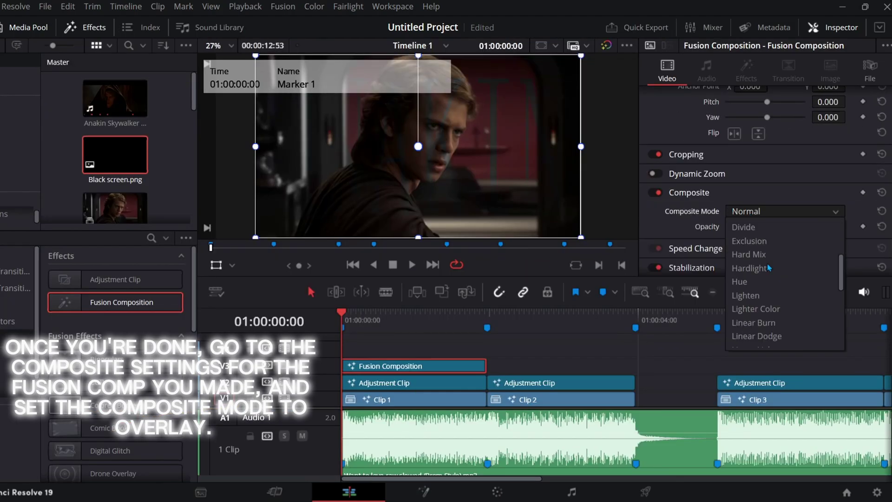
{"action": "scroll", "coordinate": [768, 268], "scroll_direction": "down", "scroll_amount": 4}
{"action": "scroll", "coordinate": [760, 269], "scroll_direction": "up", "scroll_amount": 1}
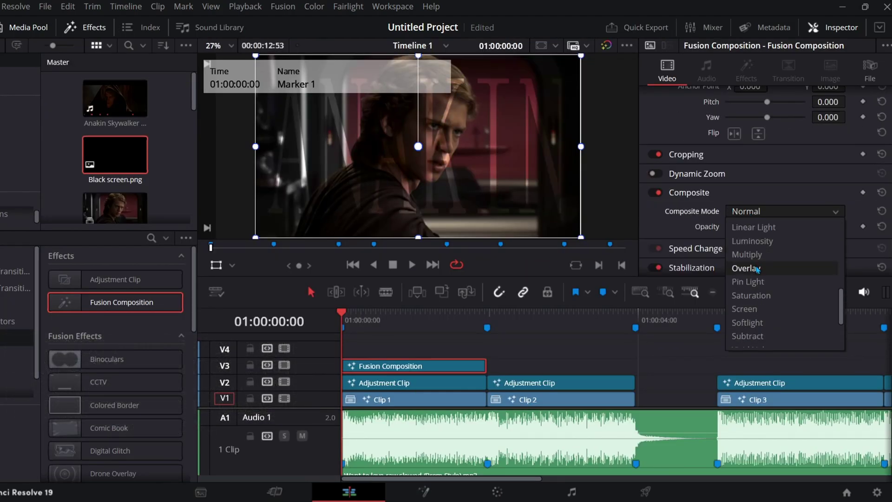
Preview the overlaid title, then paste a copy of it above Clip 2
{"action": "key", "text": "space"}
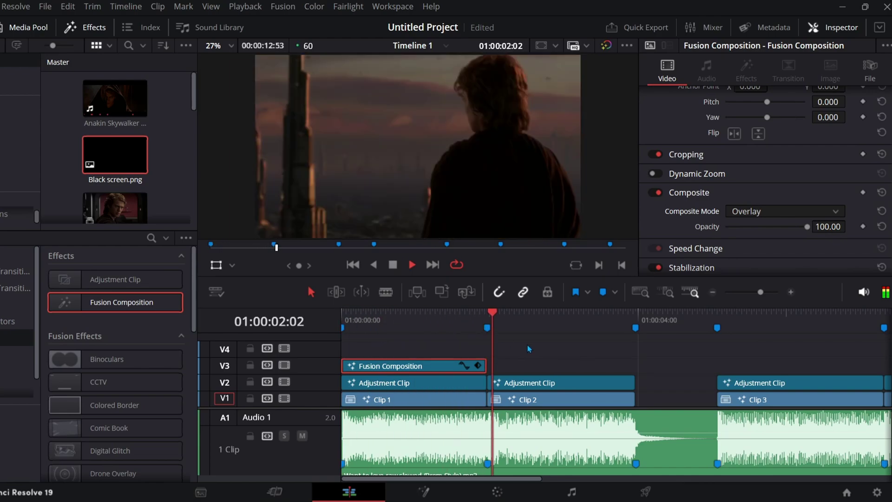
{"action": "key", "text": "space"}
{"action": "key", "text": "ctrl+v"}
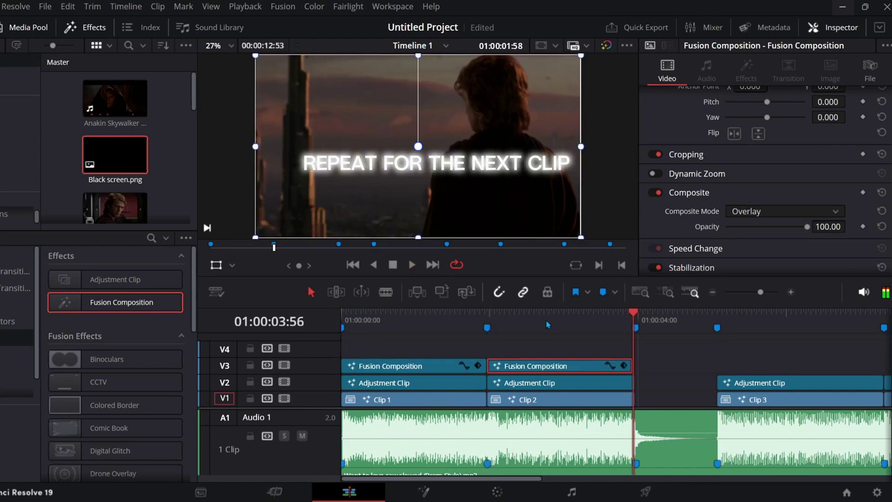
Replace the copied title's text with 'SKYWALKER' in Fusion and adjust its transform
{"action": "left_click", "coordinate": [557, 316]}
{"action": "left_click", "coordinate": [423, 491]}
{"action": "left_click", "coordinate": [740, 217]}
{"action": "key", "text": "ctrl+a"}
{"action": "type", "text": "SKYWALKER"}
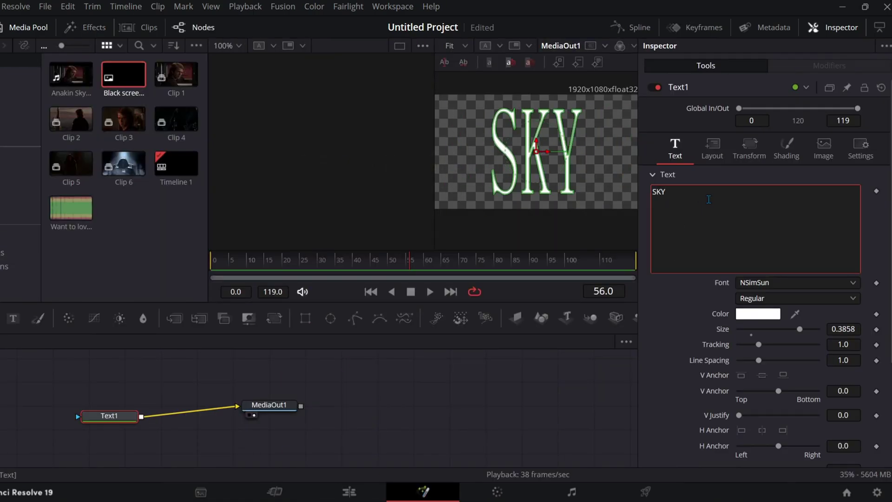
{"action": "left_click", "coordinate": [749, 149]}
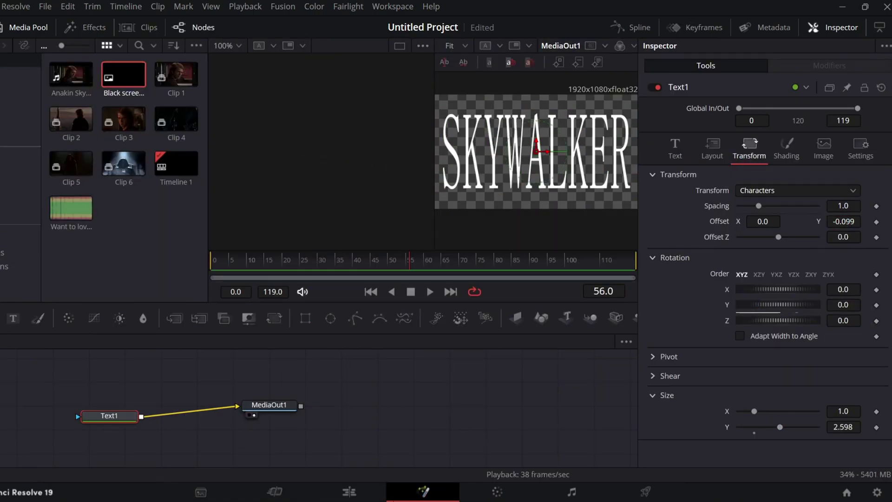
Play both titles from the timeline start on the Edit page
{"action": "left_click", "coordinate": [349, 492]}
{"action": "key", "text": "Home"}
{"action": "key", "text": "space"}
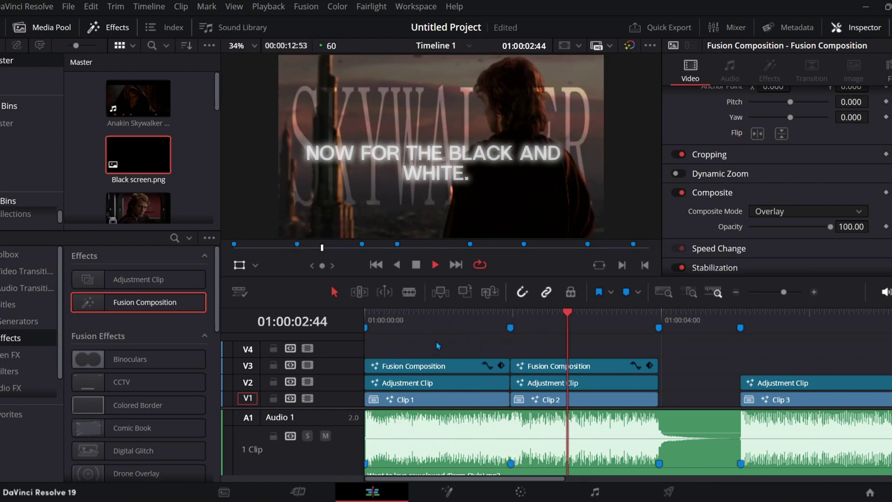
Stretch the V4 adjustment clip from timeline start to Clip 6's end and open the Color page
{"action": "key", "text": "space"}
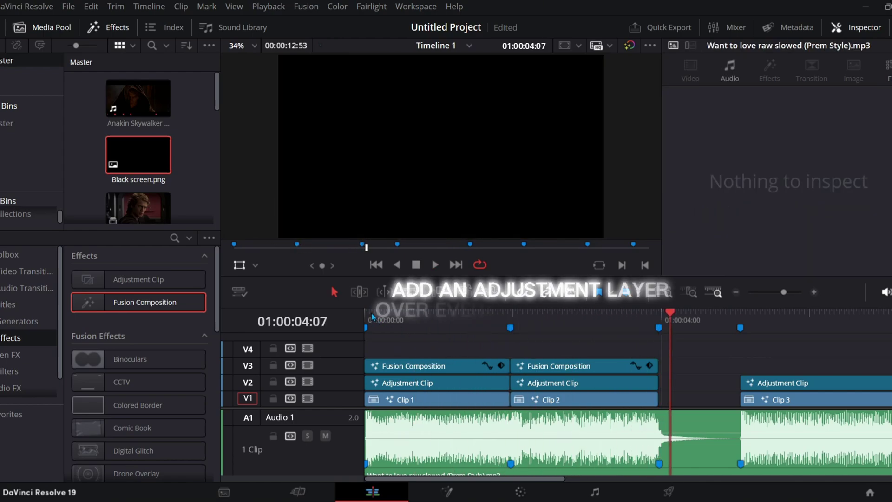
{"action": "key", "text": "Home"}
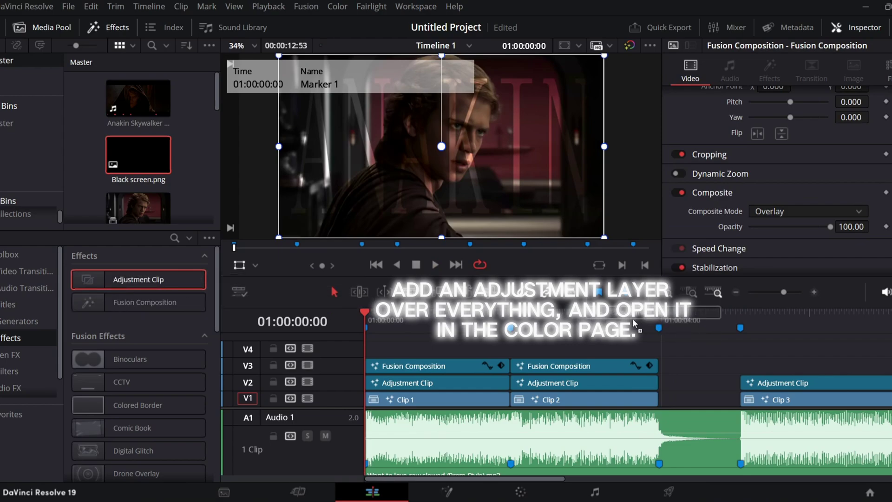
{"action": "left_click_drag", "start_coordinate": [682, 357], "coordinate": [369, 356]}
{"action": "mouse_move", "coordinate": [737, 349]}
{"action": "left_mouse_down"}
{"action": "mouse_move", "coordinate": [817, 334]}
{"action": "mouse_move", "coordinate": [741, 349]}
{"action": "left_mouse_up"}
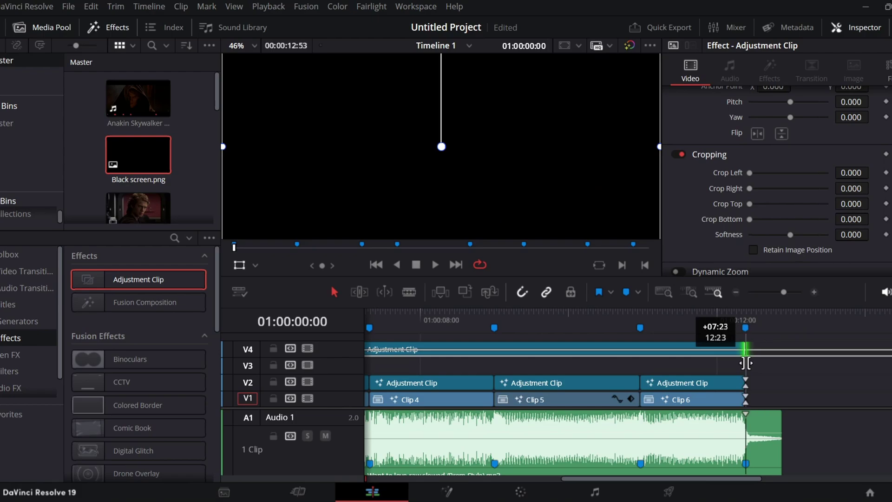
{"action": "scroll", "coordinate": [448, 464], "scroll_direction": "up", "scroll_amount": 3}
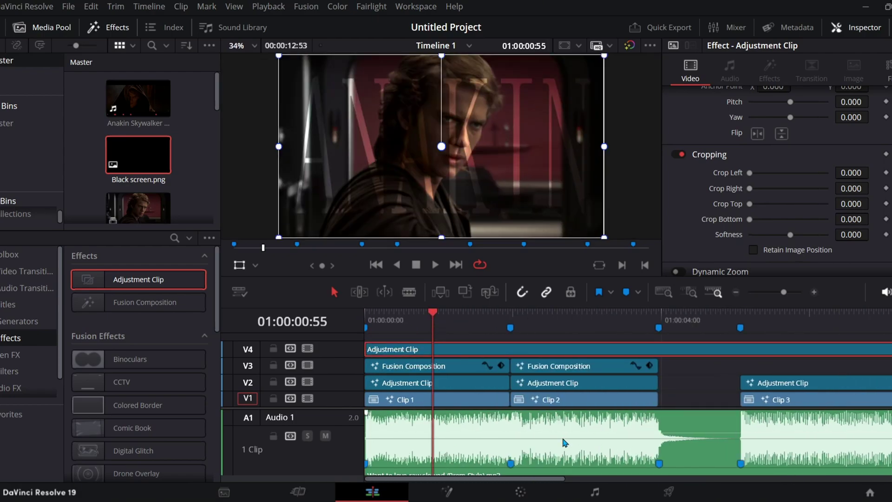
{"action": "left_click", "coordinate": [523, 492]}
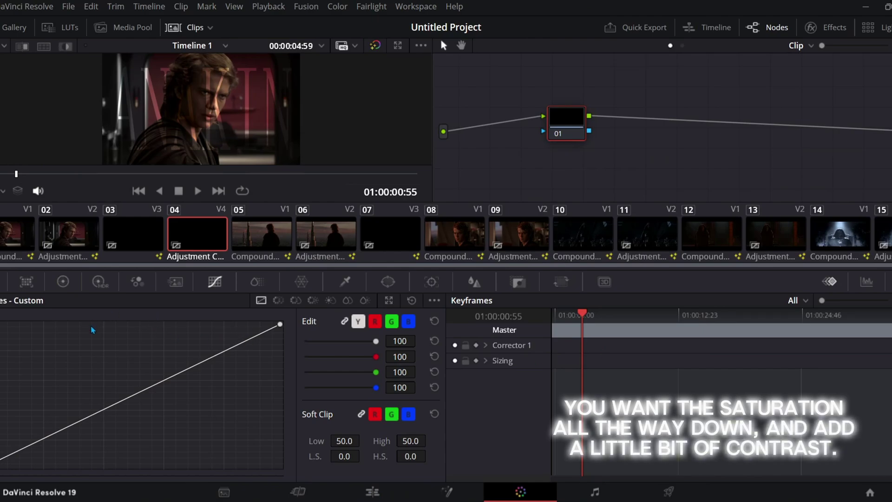
Set Saturation to 0 and Contrast to 1.4 in the primary color wheels
{"action": "left_click", "coordinate": [64, 285]}
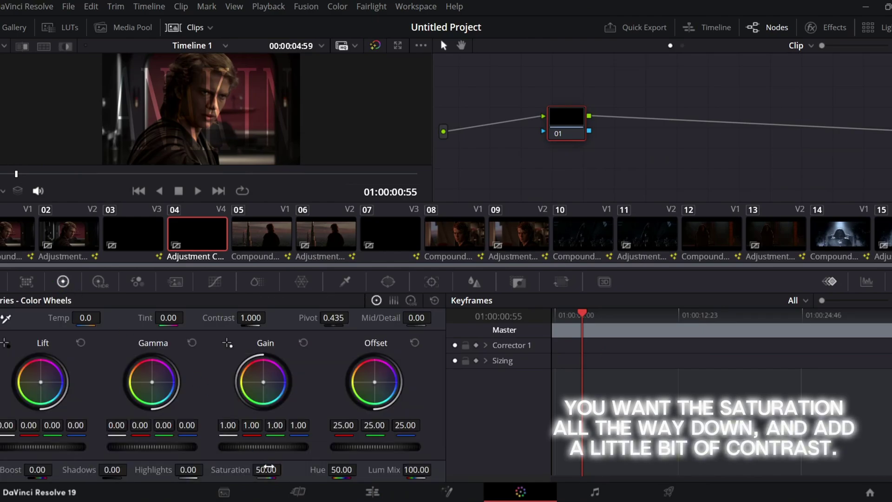
{"action": "left_click_drag", "start_coordinate": [266, 467], "coordinate": [231, 467]}
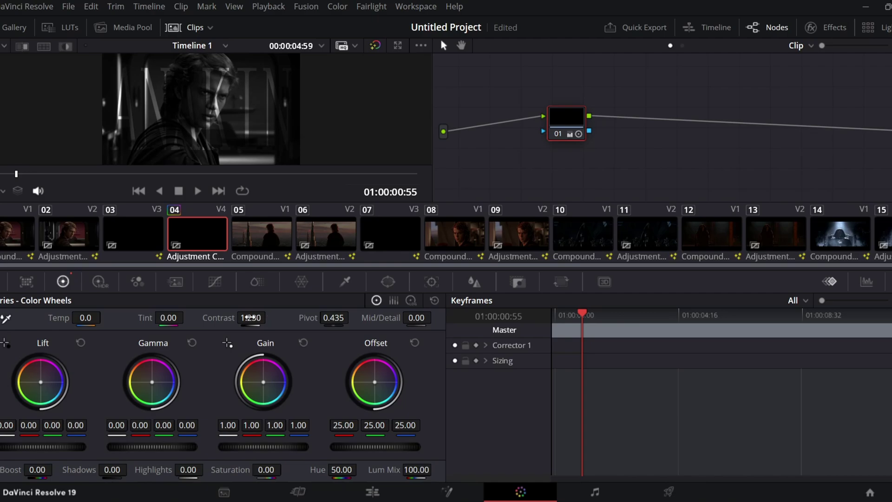
{"action": "type", "text": "1.4"}
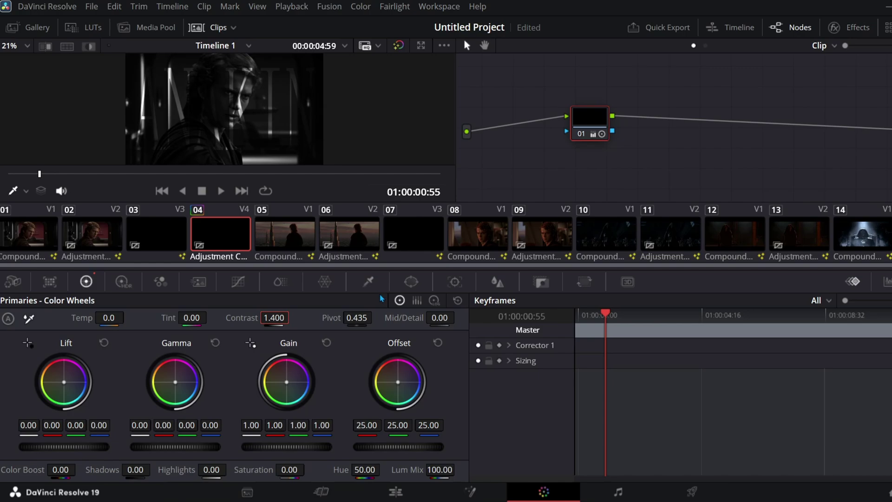
Raise a point on the custom curve to brighten the darks, then return to the Edit page
{"action": "left_click", "coordinate": [240, 286]}
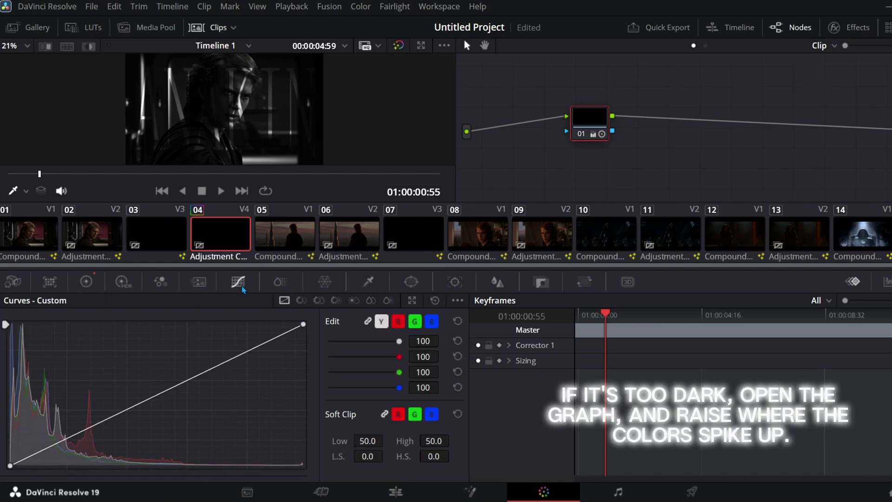
{"action": "left_click_drag", "start_coordinate": [61, 442], "coordinate": [56, 436]}
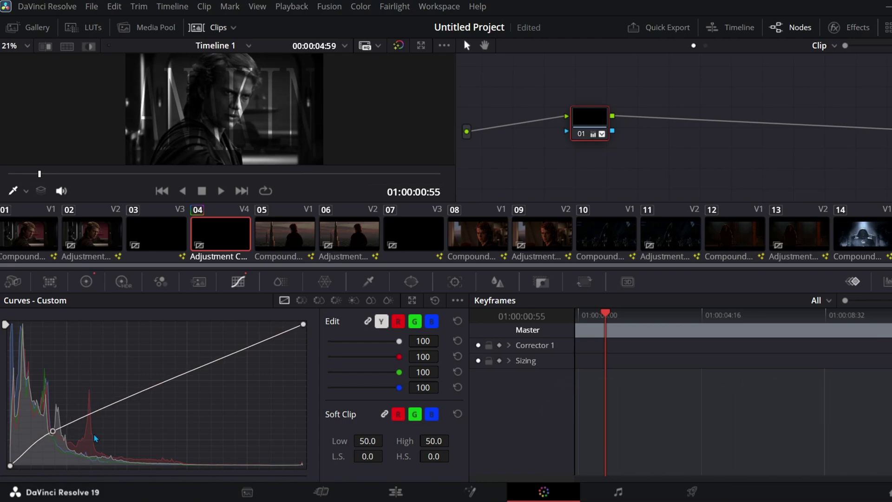
{"action": "left_click", "coordinate": [376, 495]}
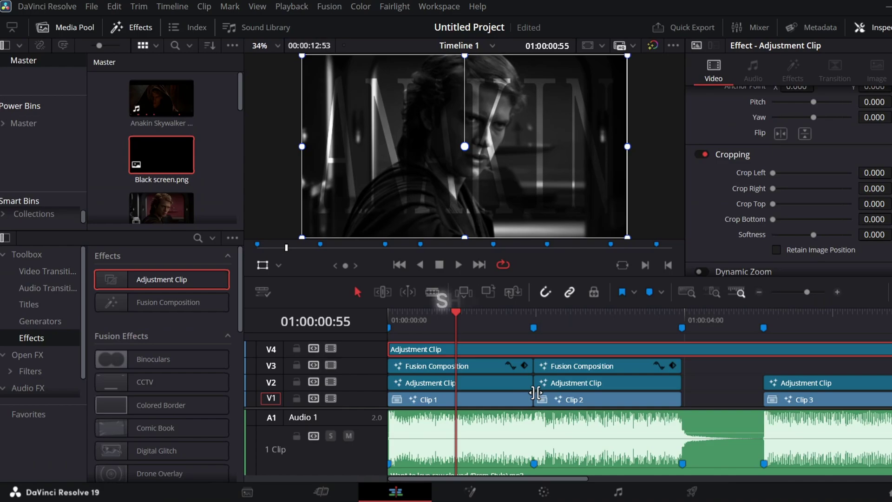
Apply the Resolve FX Glow filter to the V4 Adjustment Clip and play back to check it
{"action": "key", "text": "space"}
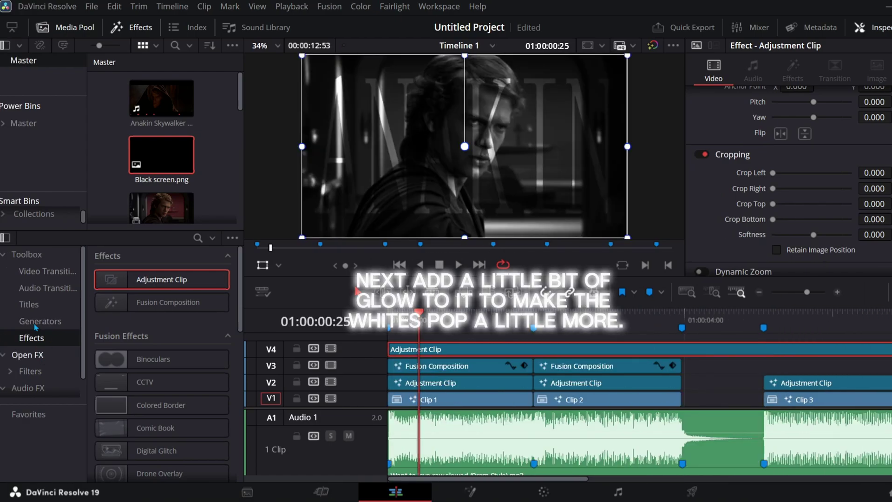
{"action": "left_click", "coordinate": [40, 353]}
{"action": "scroll", "coordinate": [237, 364], "scroll_direction": "down", "scroll_amount": 10}
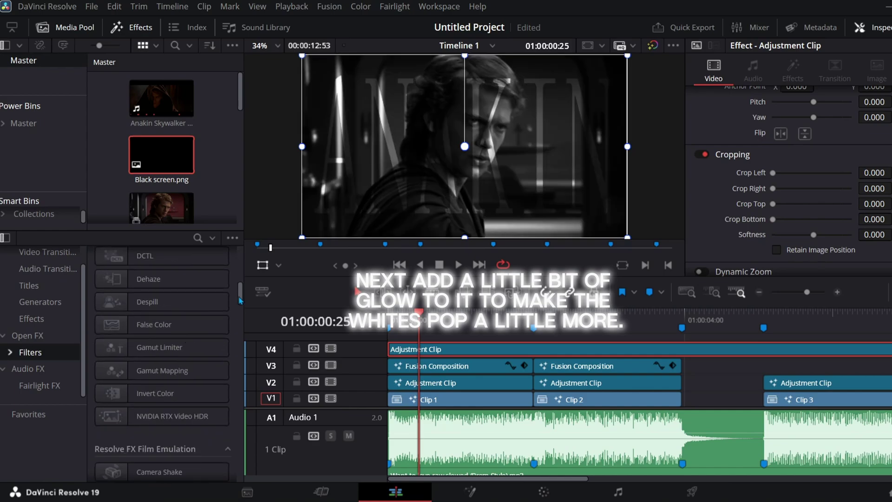
{"action": "scroll", "coordinate": [237, 364], "scroll_direction": "up", "scroll_amount": 4}
{"action": "left_click_drag", "start_coordinate": [139, 358], "coordinate": [656, 360]}
{"action": "key", "text": "space"}
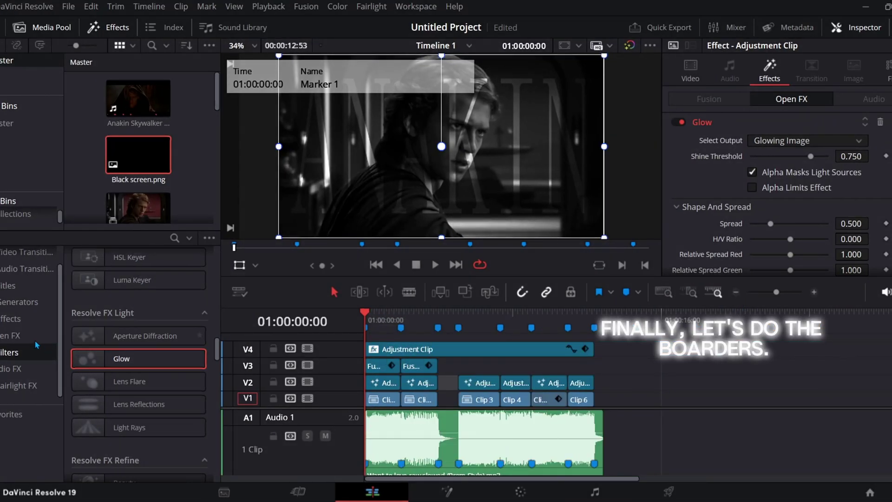
Place a Fusion Composition at the start of V5, stretch it across the edit, and open it in Fusion
{"action": "left_click", "coordinate": [11, 318]}
{"action": "left_click_drag", "start_coordinate": [140, 302], "coordinate": [620, 340]}
{"action": "left_click_drag", "start_coordinate": [374, 346], "coordinate": [364, 346]}
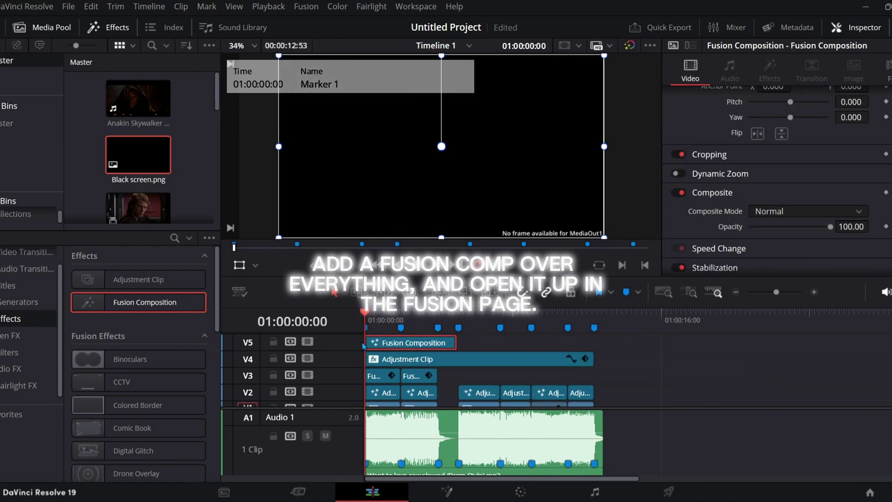
{"action": "left_click_drag", "start_coordinate": [588, 353], "coordinate": [593, 353]}
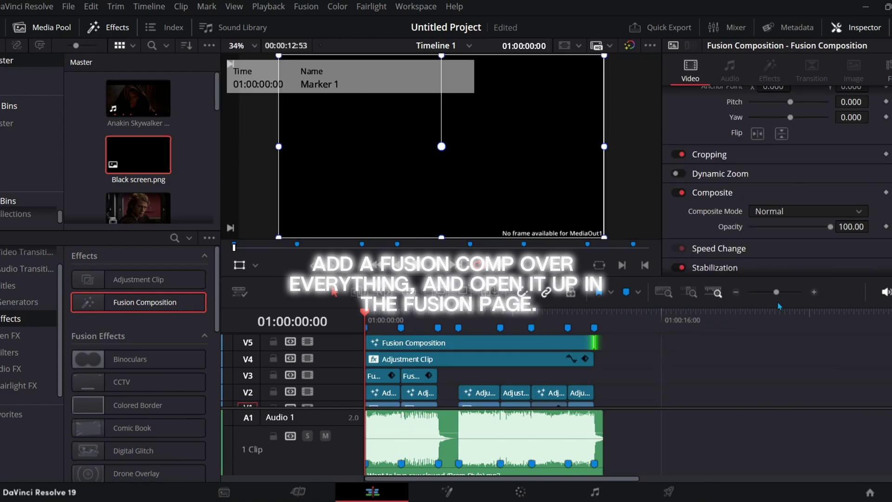
{"action": "left_click", "coordinate": [813, 291]}
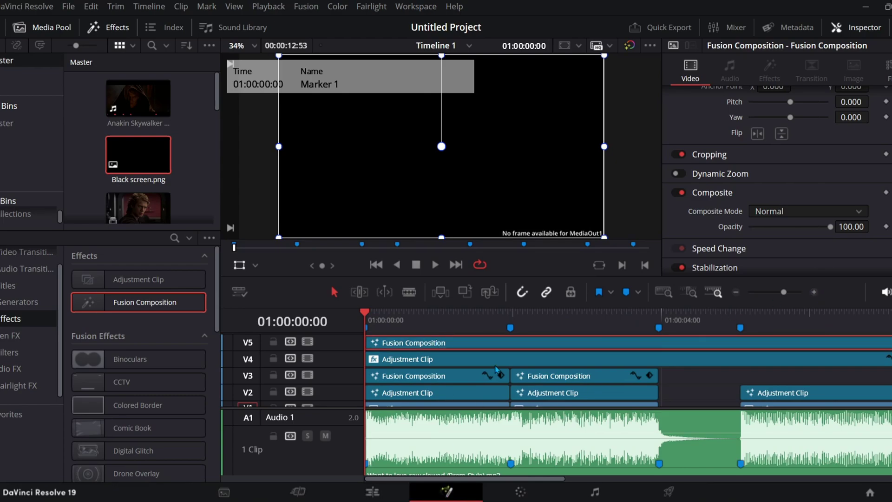
{"action": "key", "text": "shift+5"}
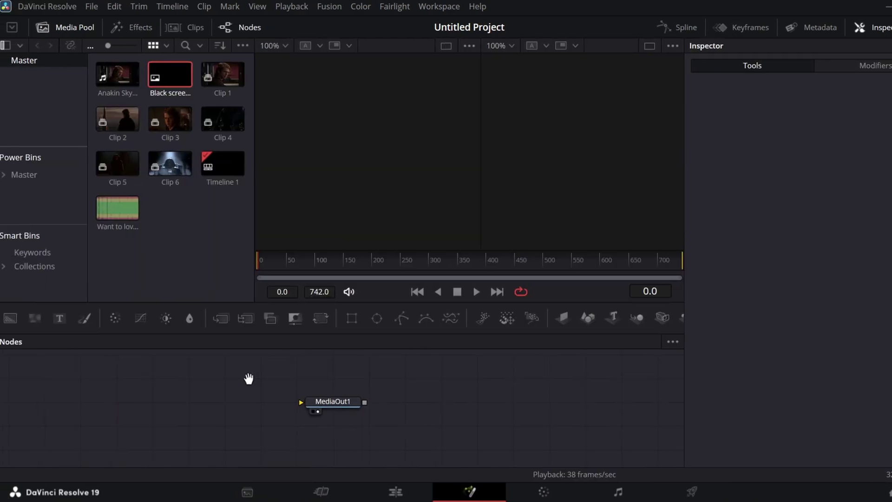
Connect a Background node to MediaOut1 and give it an inverted Rectangle mask
{"action": "left_click", "coordinate": [11, 318]}
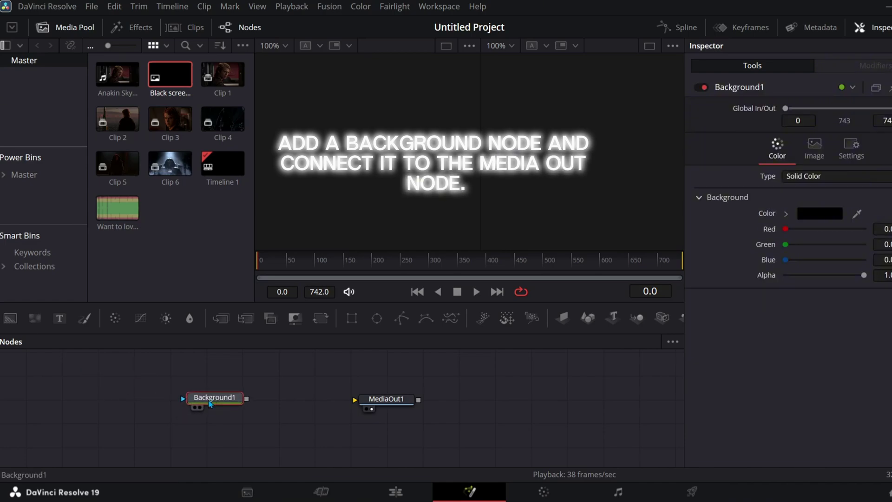
{"action": "left_click_drag", "start_coordinate": [373, 405], "coordinate": [372, 406]}
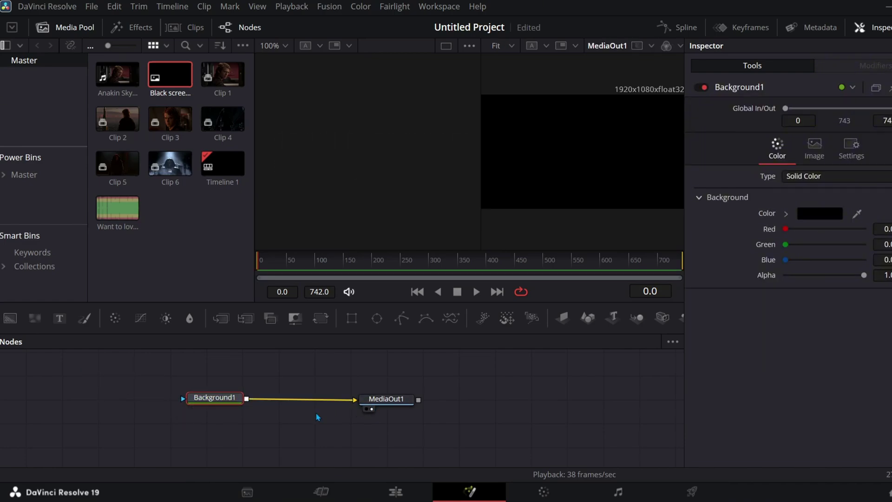
{"action": "left_click", "coordinate": [354, 324]}
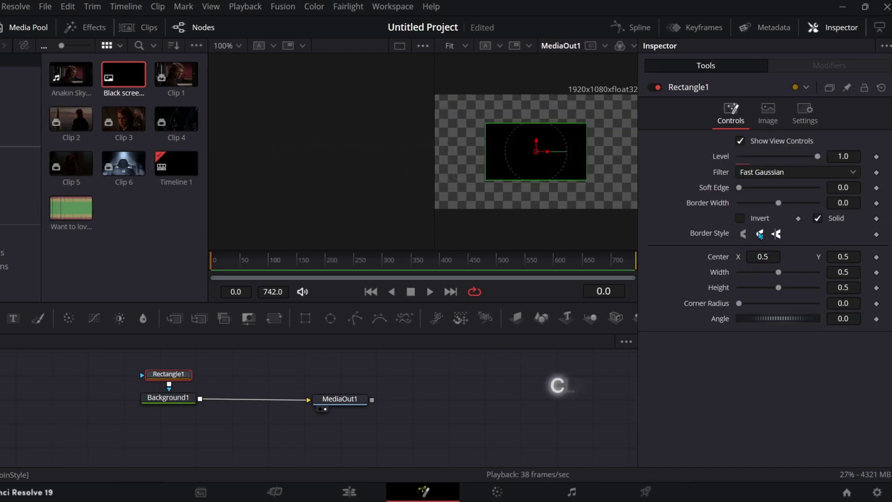
{"action": "left_click", "coordinate": [740, 219]}
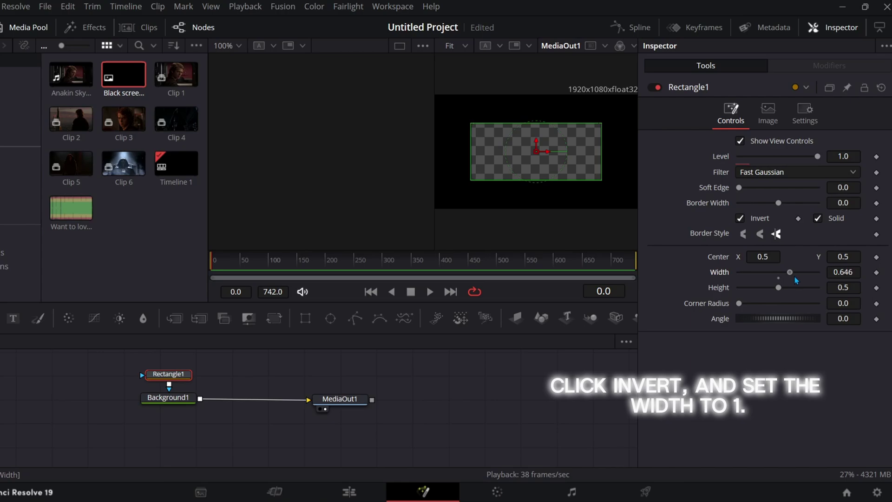
Set mask Width to 1 and keyframe Height from 0.614 to 1.0 at the end, then return to Edit
{"action": "left_click_drag", "start_coordinate": [796, 280], "coordinate": [848, 286]}
{"action": "mouse_move", "coordinate": [786, 294]}
{"action": "left_mouse_down"}
{"action": "mouse_move", "coordinate": [797, 293]}
{"action": "mouse_move", "coordinate": [789, 294]}
{"action": "left_mouse_up"}
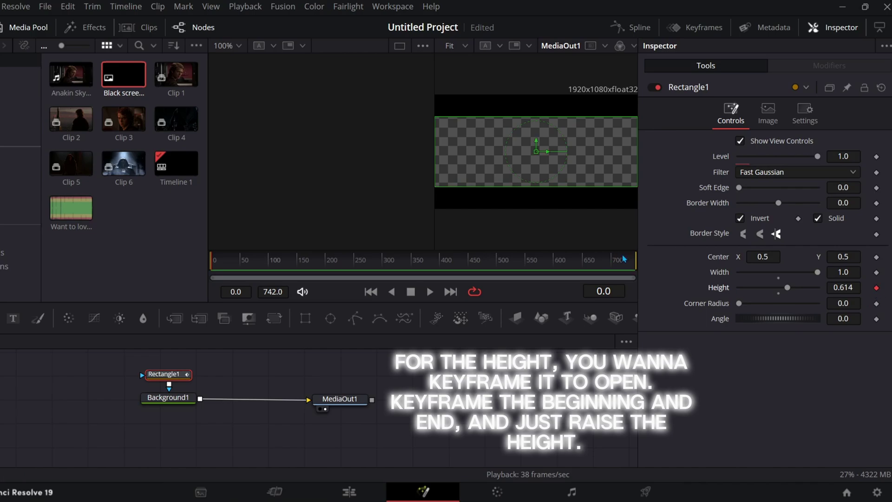
{"action": "left_click_drag", "start_coordinate": [624, 259], "coordinate": [629, 259]}
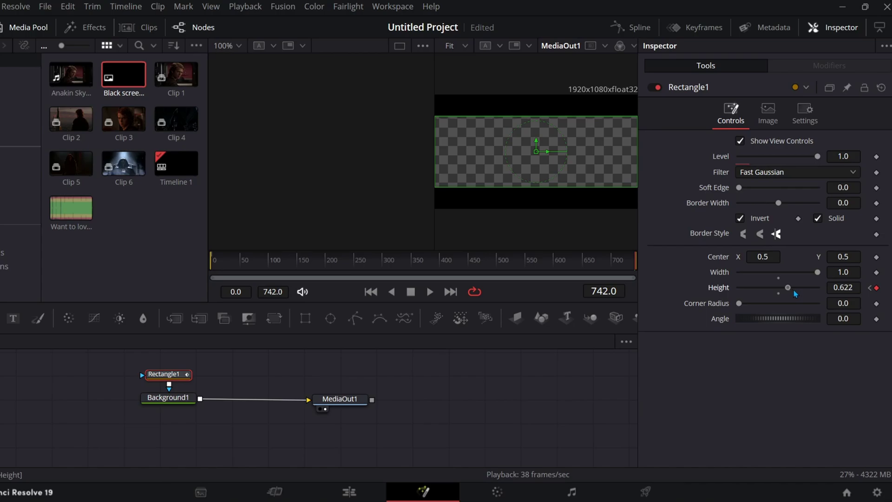
{"action": "left_click_drag", "start_coordinate": [795, 292], "coordinate": [845, 306]}
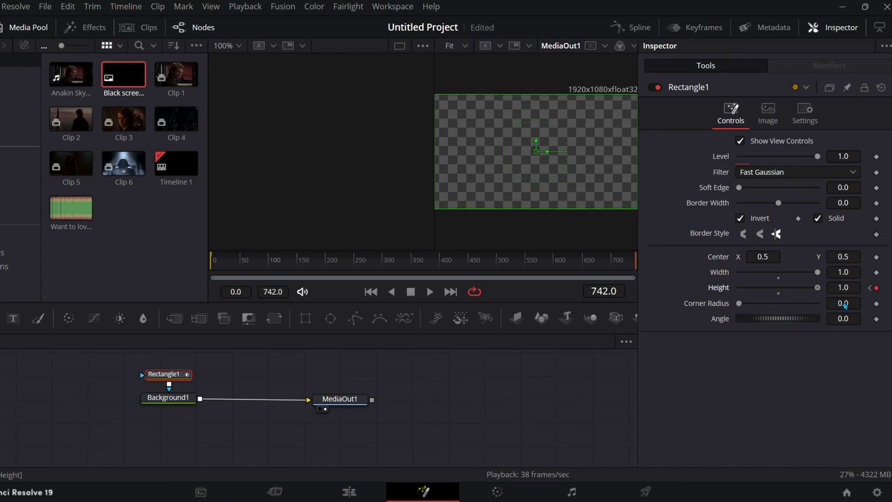
{"action": "left_click", "coordinate": [347, 494]}
{"action": "left_click", "coordinate": [474, 317]}
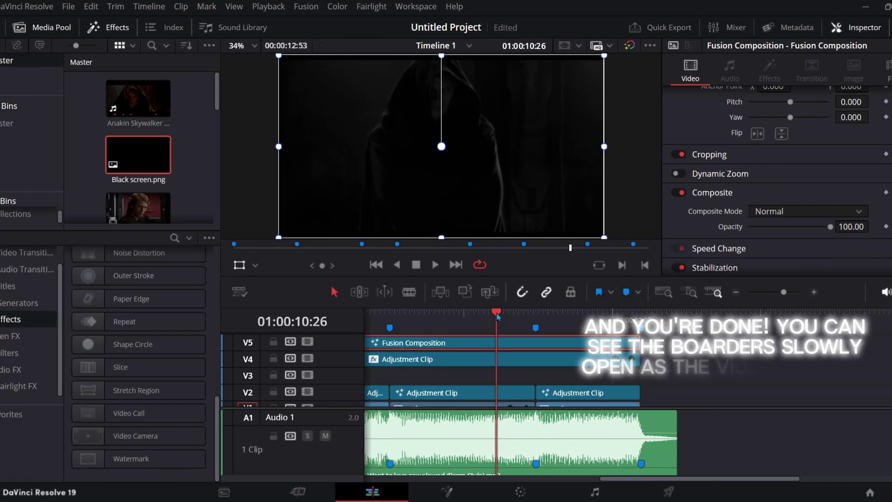
{"action": "left_click_drag", "start_coordinate": [498, 317], "coordinate": [515, 320]}
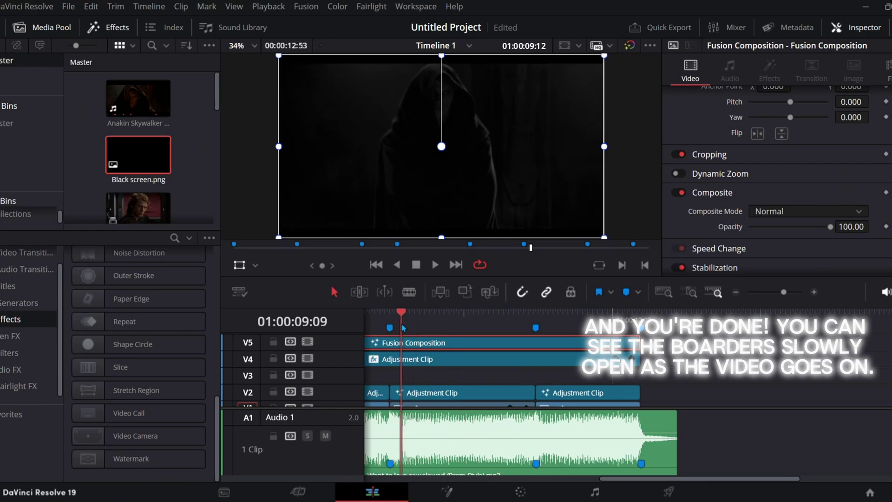
{"action": "left_click_drag", "start_coordinate": [404, 328], "coordinate": [370, 330]}
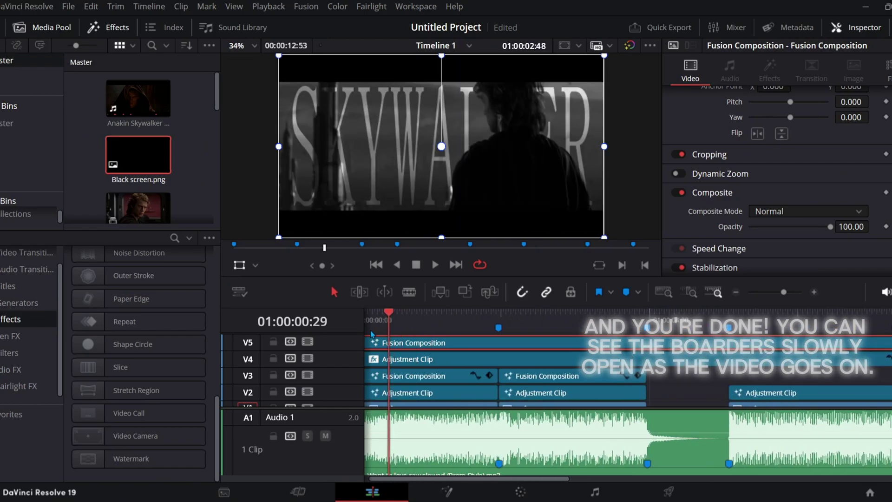